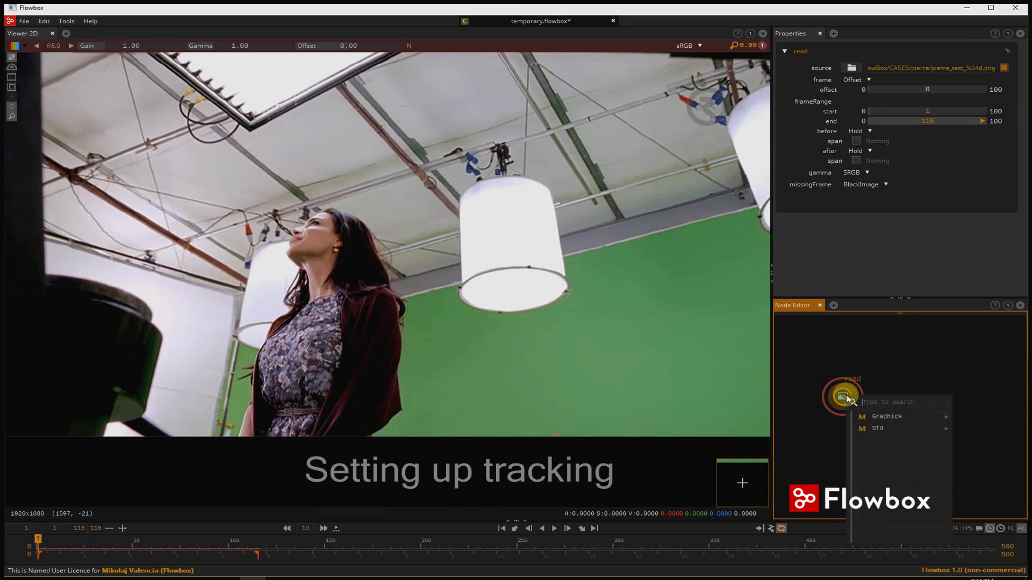
Add a track node to the read node, create one track point and place it on the woman's nostril at the first frame
{"action": "type", "text": "track"}
{"action": "key", "text": "Return"}
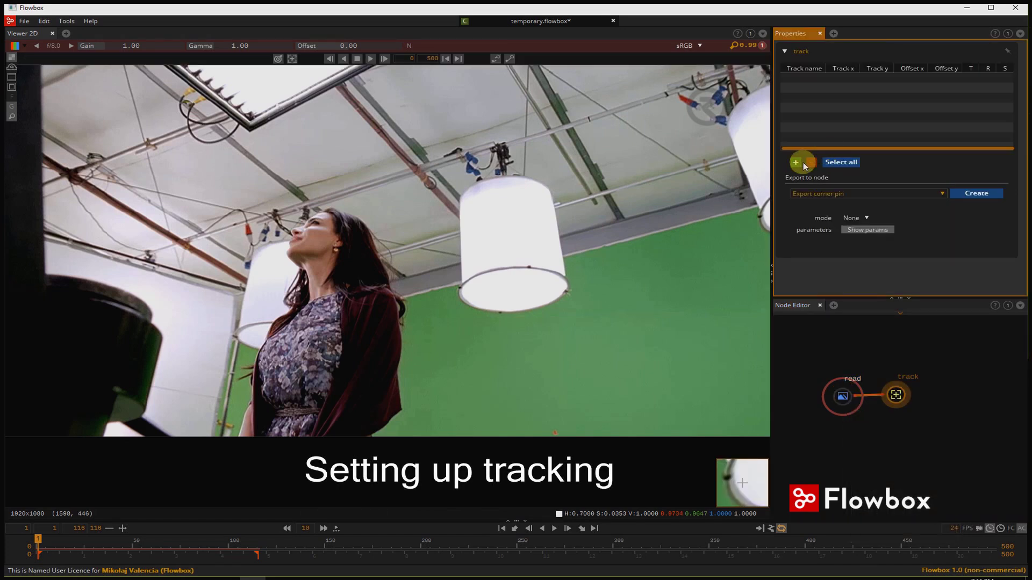
{"action": "left_click", "coordinate": [796, 161]}
{"action": "left_click_drag", "start_coordinate": [388, 283], "coordinate": [300, 237]}
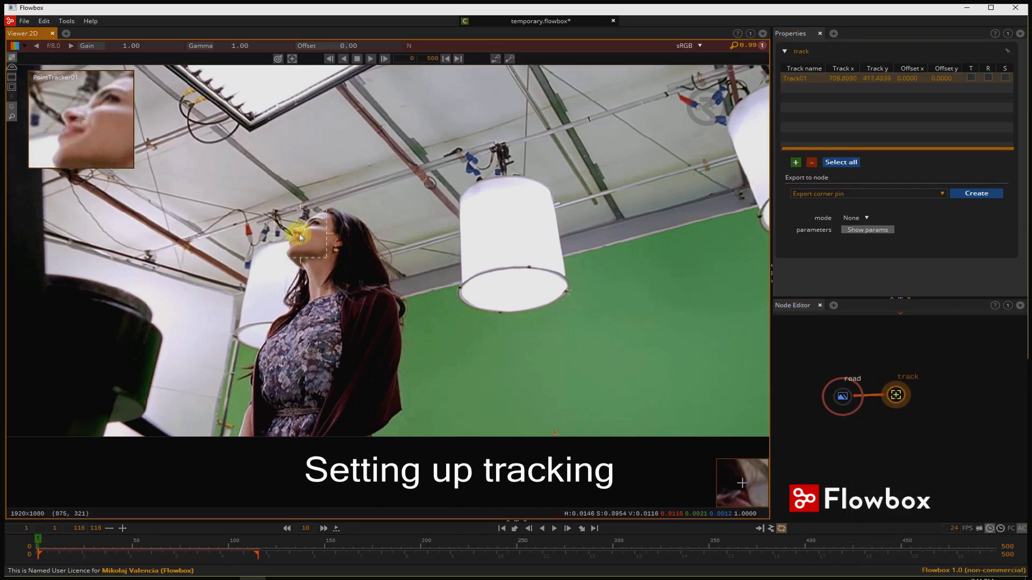
{"action": "scroll", "coordinate": [298, 235], "scroll_direction": "up", "scroll_amount": 5}
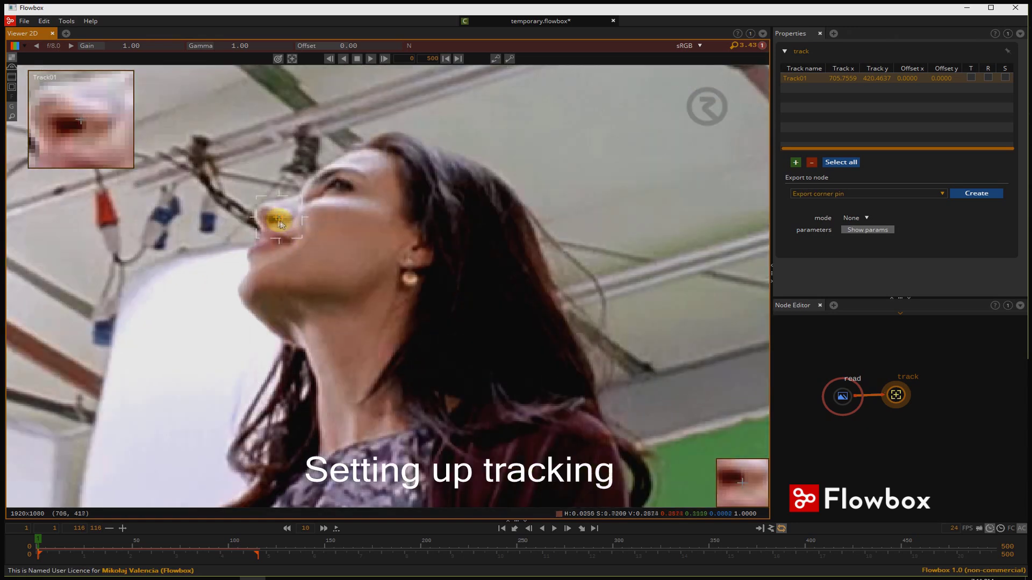
{"action": "scroll", "coordinate": [353, 332], "scroll_direction": "down", "scroll_amount": 5}
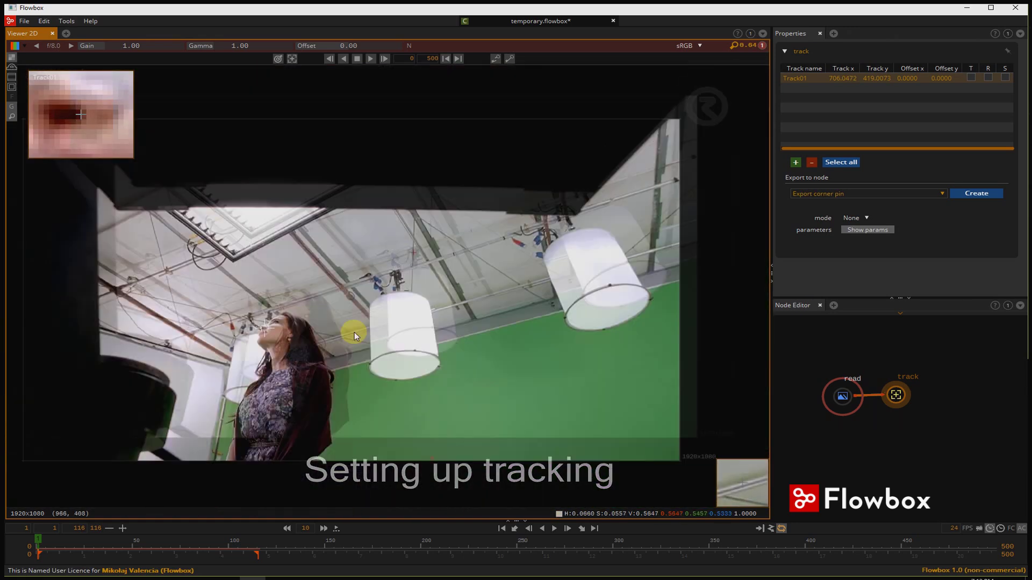
Track the nostril point forward, offset it back onto the nostril where it has drifted, and continue tracking to the last frame
{"action": "left_click", "coordinate": [371, 59]}
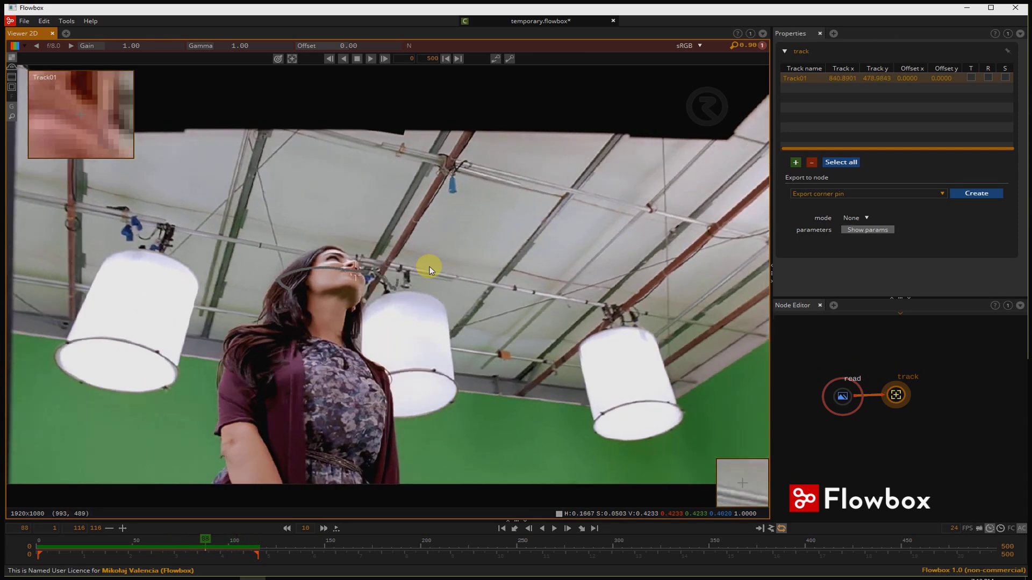
{"action": "scroll", "coordinate": [379, 282], "scroll_direction": "up", "scroll_amount": 5}
{"action": "key", "text": "space"}
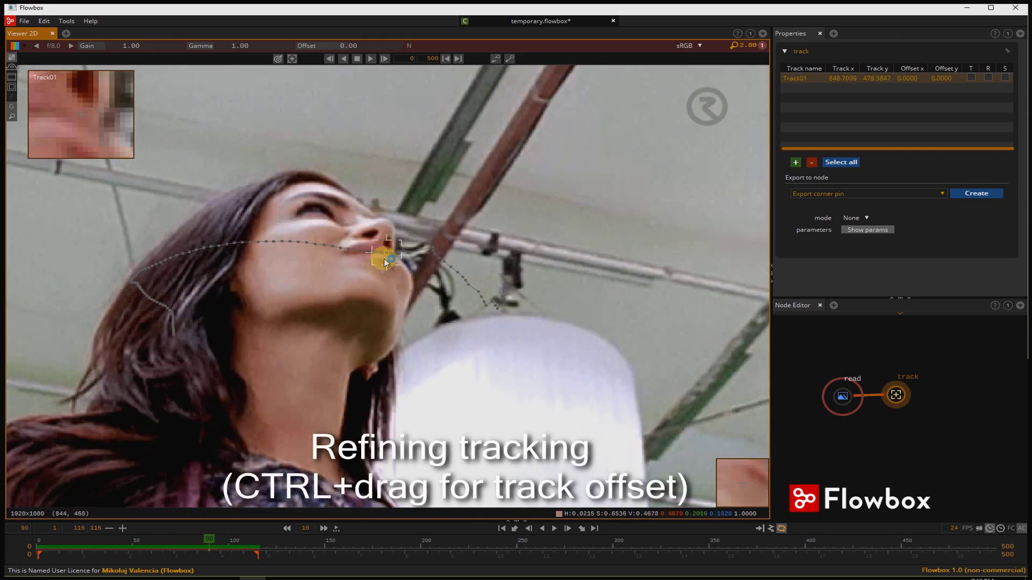
{"action": "left_click_drag", "start_coordinate": [379, 250], "coordinate": [370, 237]}
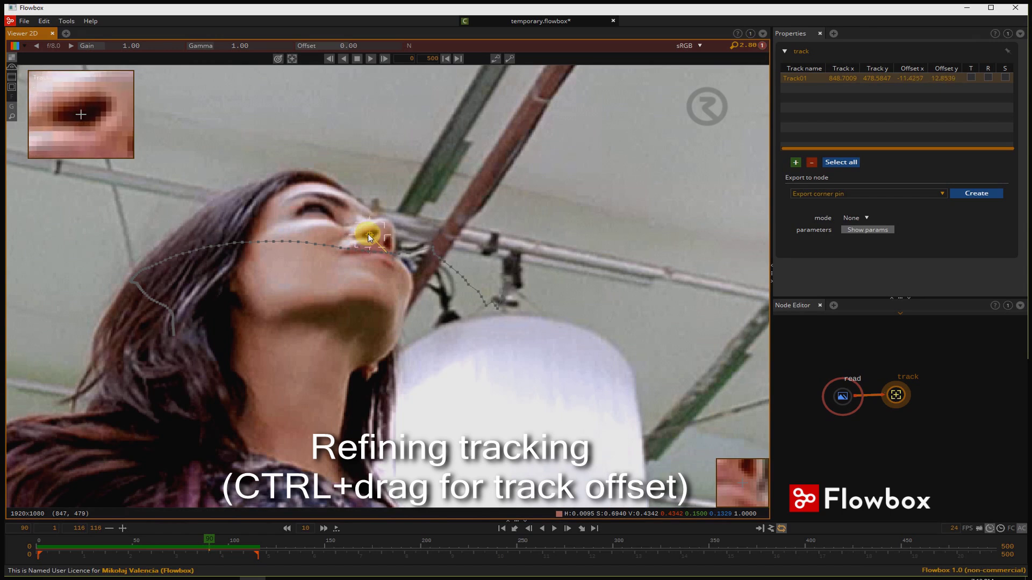
{"action": "left_click", "coordinate": [370, 59]}
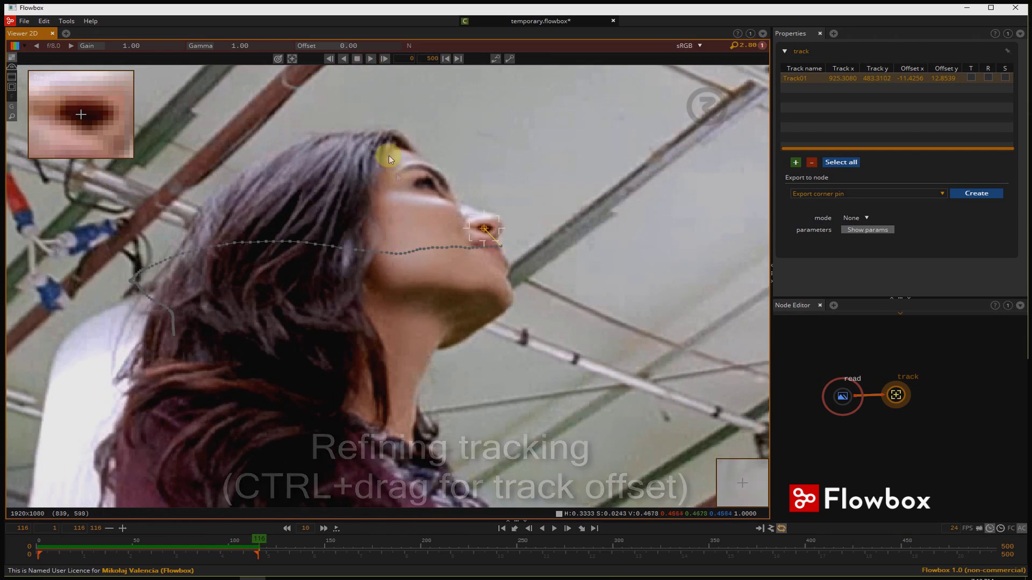
Export Track01 as a transform node with T enabled and the mode set to Match Move, and place the node below the track node
{"action": "left_click", "coordinate": [811, 290]}
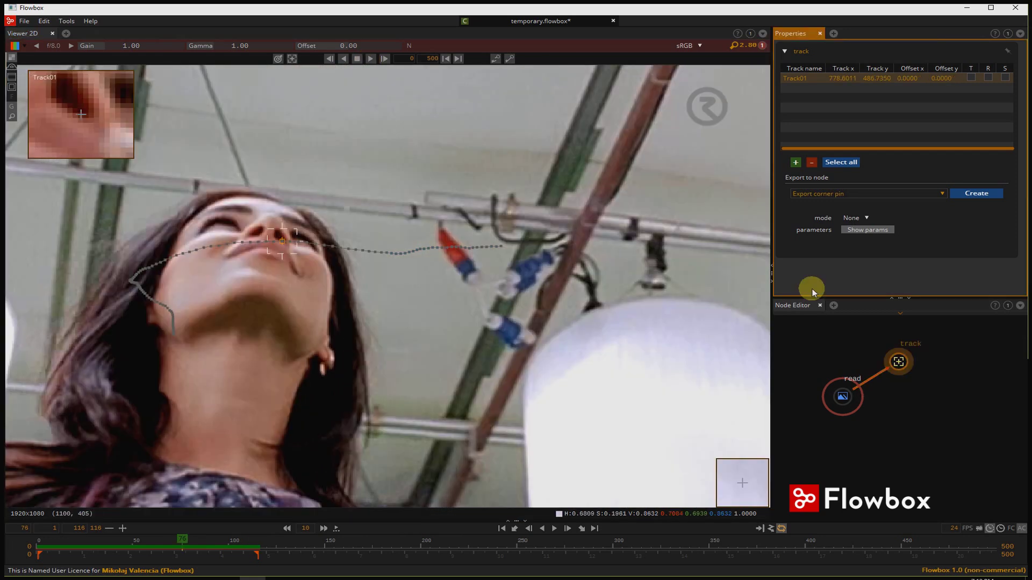
{"action": "left_click", "coordinate": [833, 195]}
{"action": "left_click", "coordinate": [837, 216]}
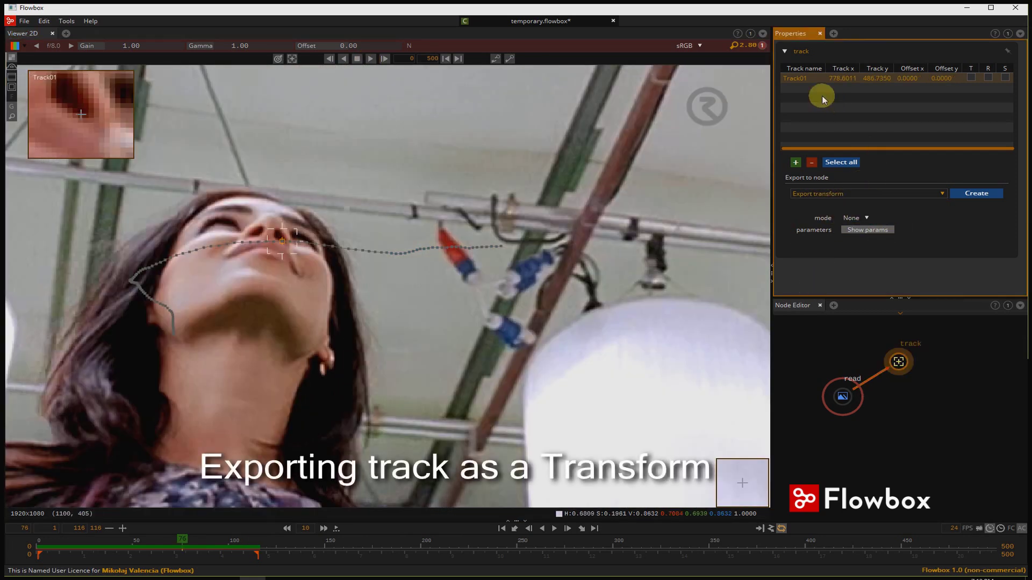
{"action": "left_click", "coordinate": [971, 192]}
{"action": "left_click", "coordinate": [868, 251]}
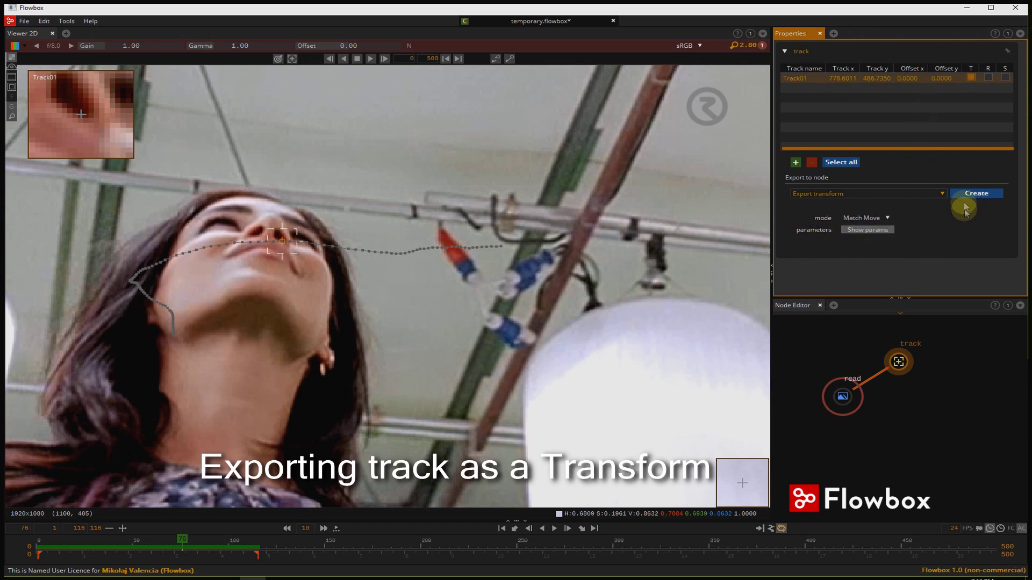
{"action": "left_click", "coordinate": [959, 393]}
{"action": "left_click_drag", "start_coordinate": [926, 367], "coordinate": [932, 406]}
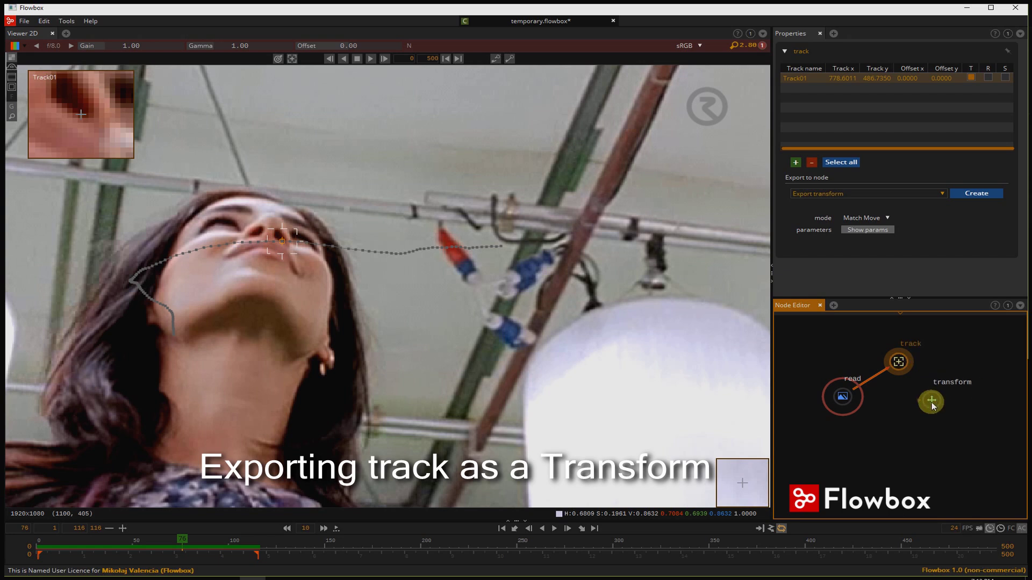
{"action": "left_click", "coordinate": [931, 402]}
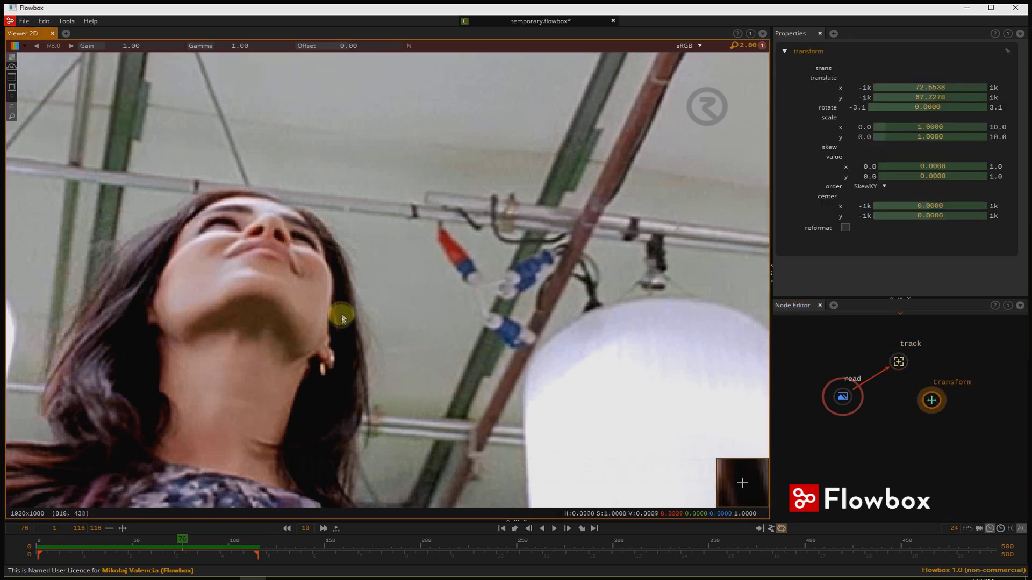
Add a roto node below the read node and connect it to the read output, keeping the read node in the viewer
{"action": "scroll", "coordinate": [342, 316], "scroll_direction": "down", "scroll_amount": 4}
{"action": "left_click_drag", "start_coordinate": [320, 359], "coordinate": [398, 260]}
{"action": "scroll", "coordinate": [346, 255], "scroll_direction": "up", "scroll_amount": 1}
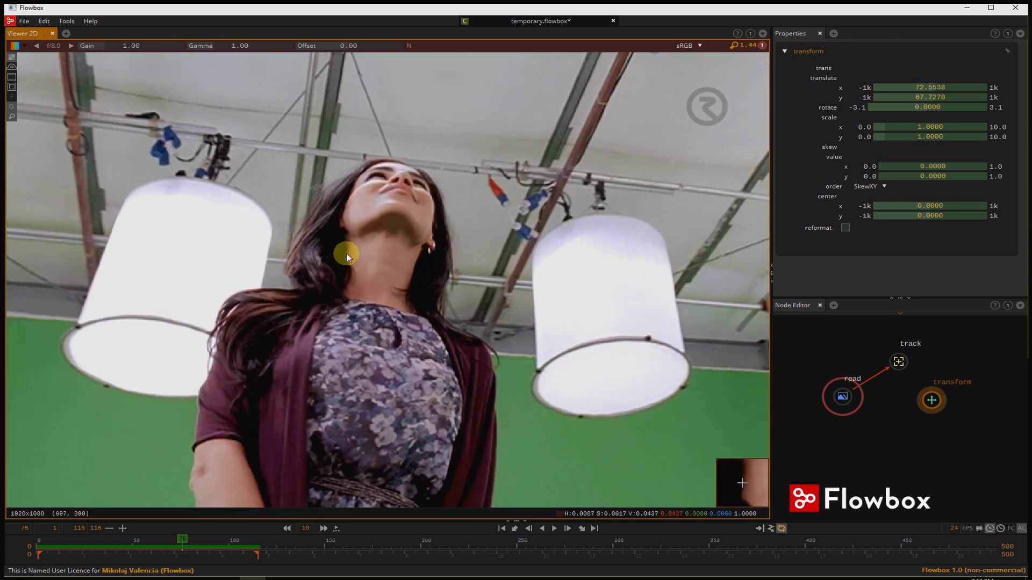
{"action": "left_click", "coordinate": [878, 451]}
{"action": "key", "text": "o"}
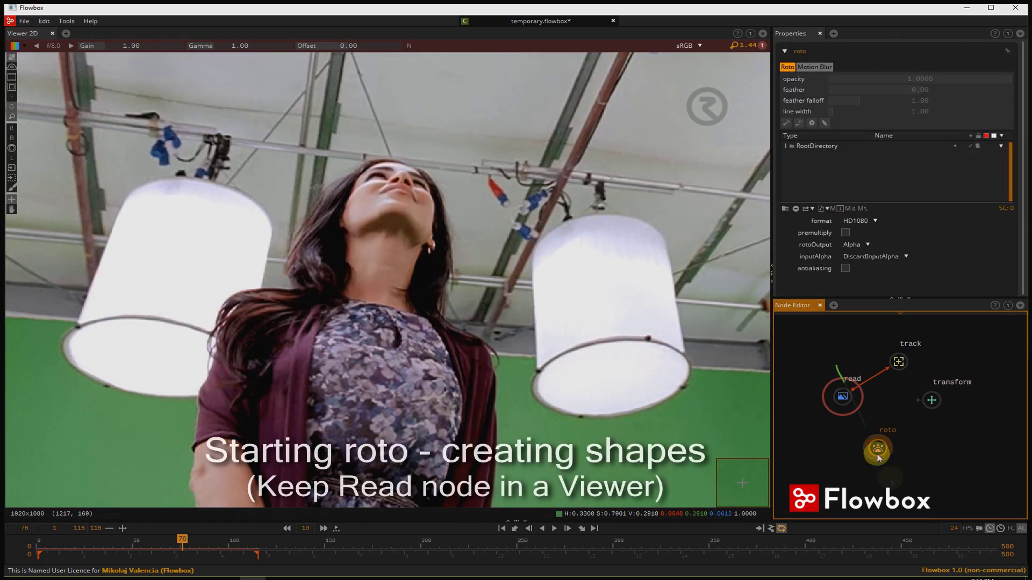
{"action": "left_click_drag", "start_coordinate": [878, 458], "coordinate": [890, 493]}
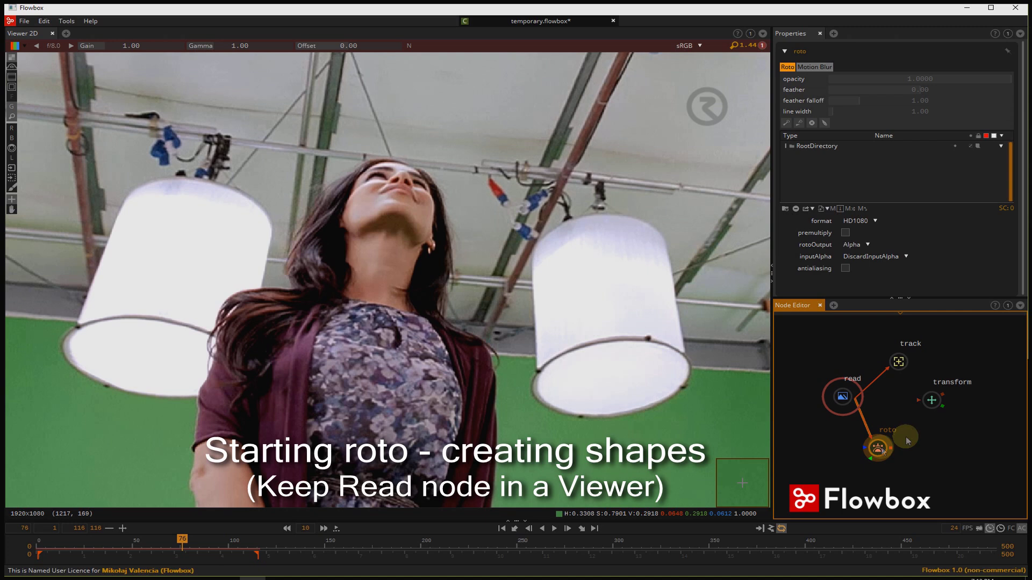
At the first frame, draw a closed seven-point roto shape around the woman's nose
{"action": "left_click", "coordinate": [498, 531]}
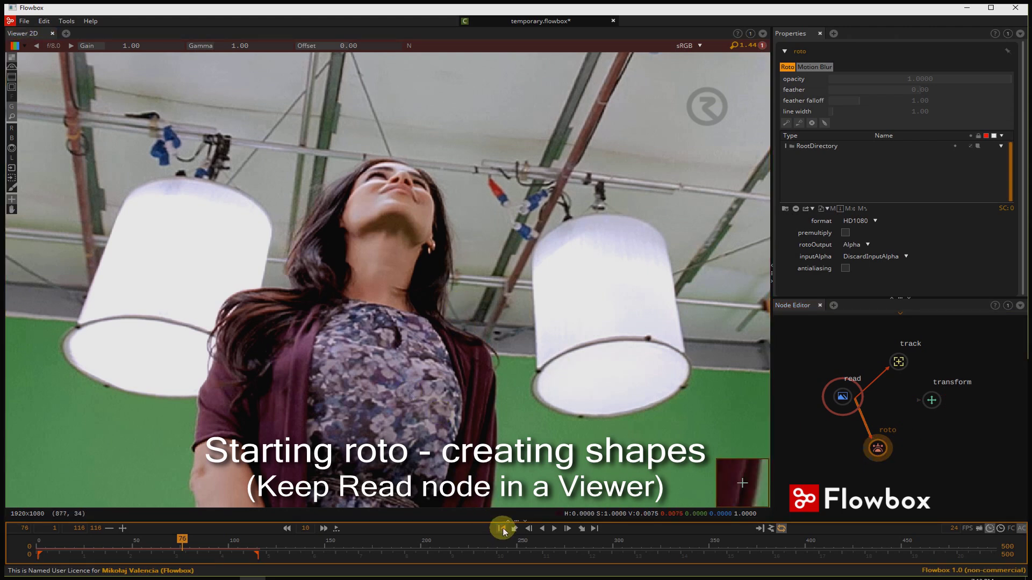
{"action": "scroll", "coordinate": [361, 230], "scroll_direction": "up", "scroll_amount": 5}
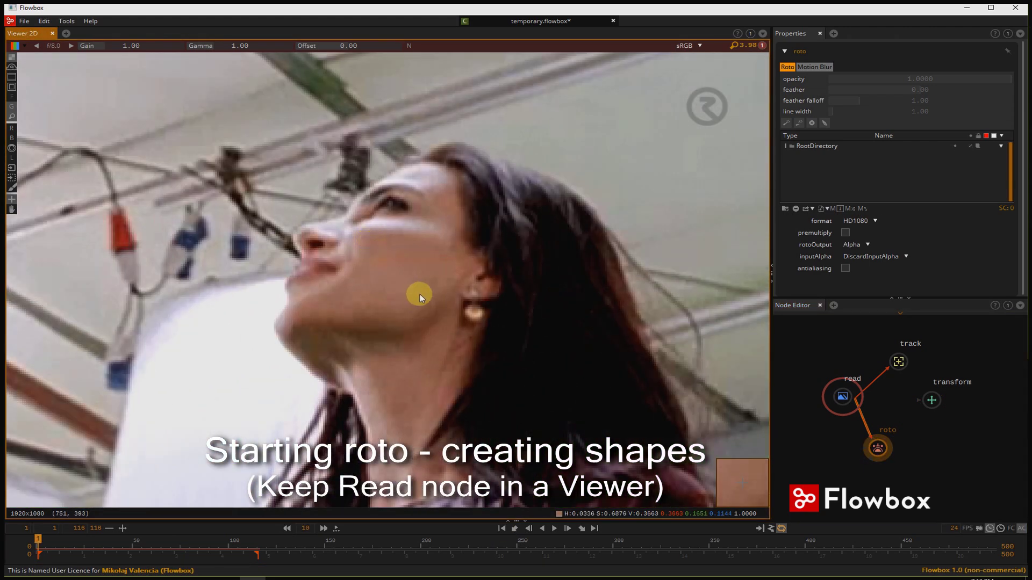
{"action": "scroll", "coordinate": [355, 262], "scroll_direction": "down", "scroll_amount": 2}
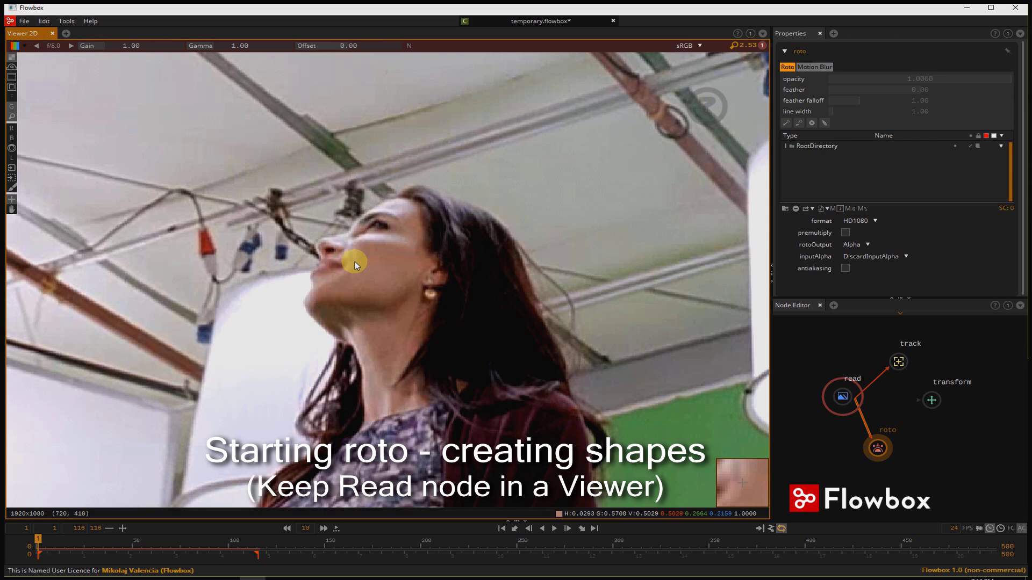
{"action": "left_click", "coordinate": [362, 230]}
{"action": "left_click", "coordinate": [340, 234]}
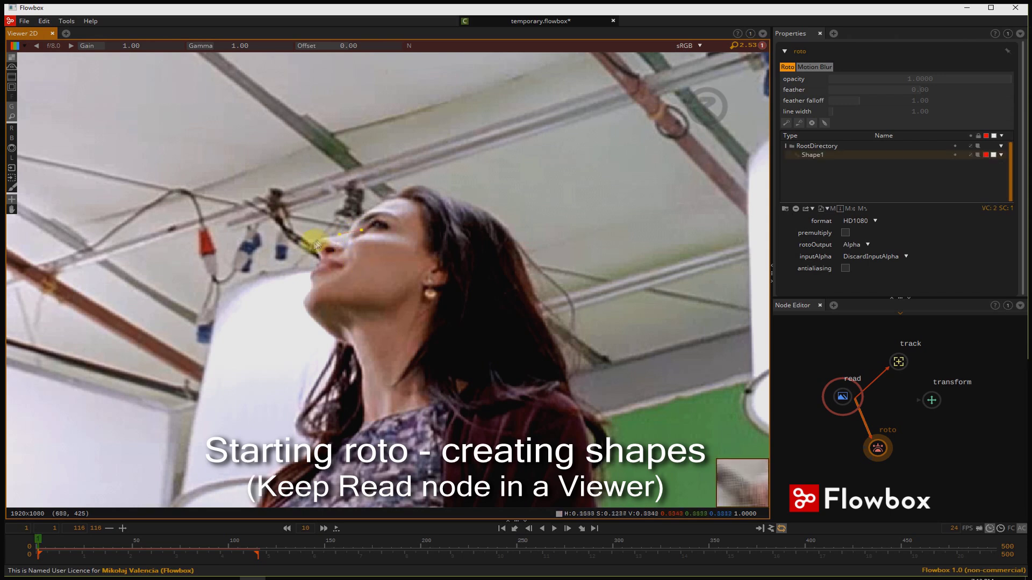
{"action": "left_click", "coordinate": [317, 240]}
{"action": "left_click", "coordinate": [319, 256]}
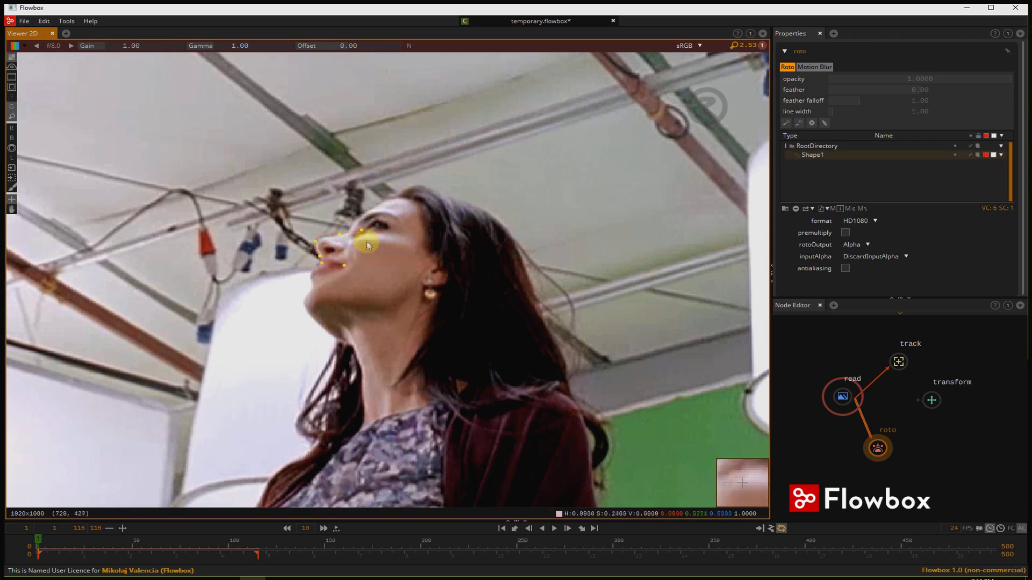
{"action": "scroll", "coordinate": [339, 259], "scroll_direction": "up", "scroll_amount": 3}
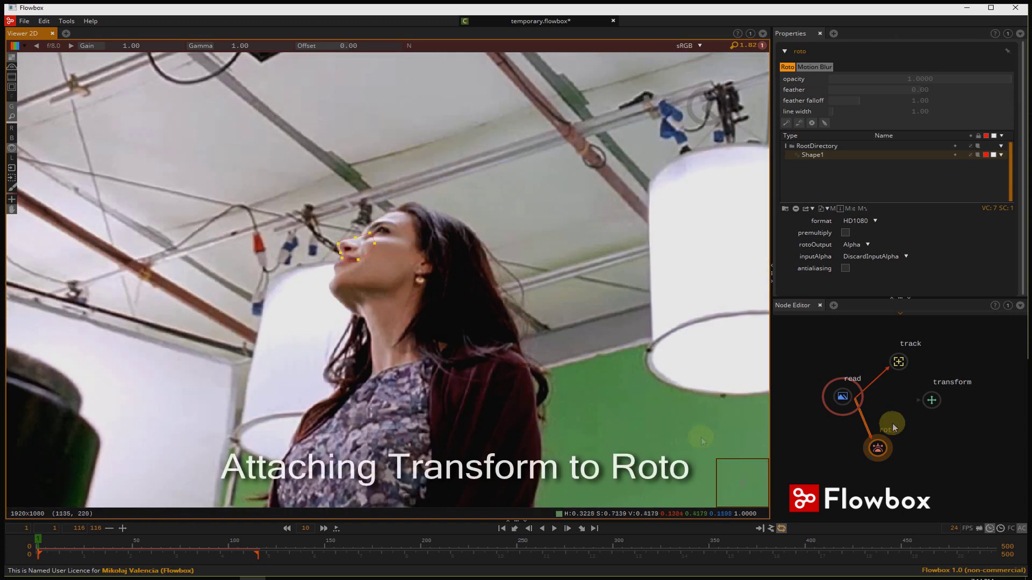
Connect the transform node to the roto node, enable following the shape in the viewer, and play the shot to frame 50
{"action": "left_click_drag", "start_coordinate": [931, 400], "coordinate": [879, 447]}
{"action": "left_click", "coordinate": [391, 319]}
{"action": "key", "text": "space"}
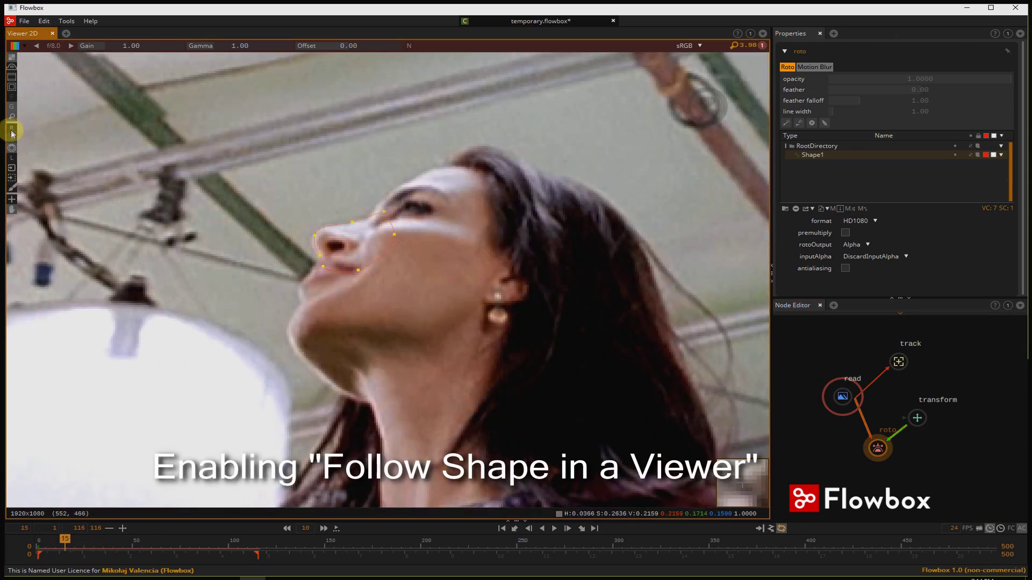
{"action": "key", "text": "space"}
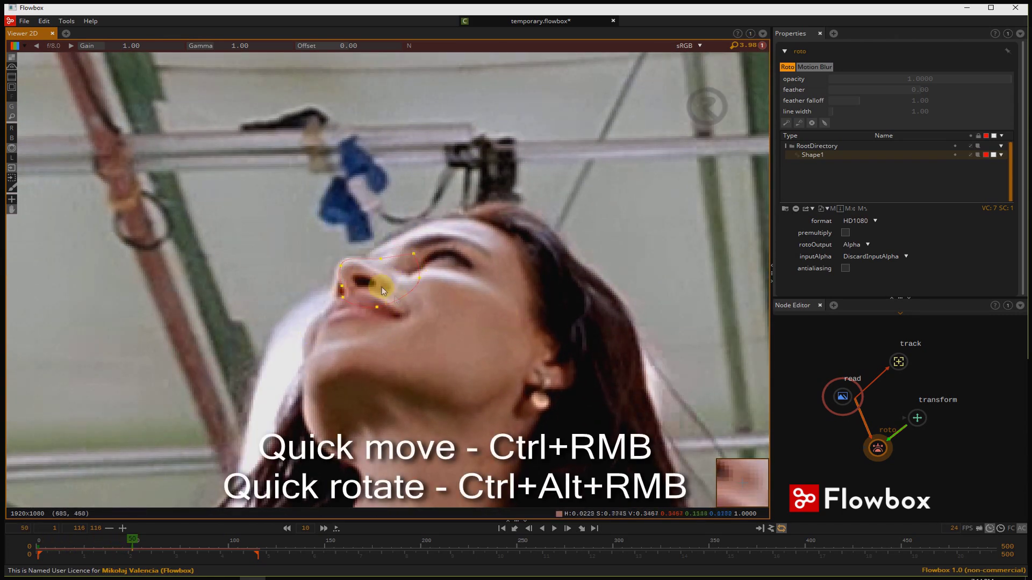
Move the nose shape to fit the nose at frame 50 and scrub back and forth through the frames to check its fit
{"action": "left_click_drag", "start_coordinate": [339, 286], "coordinate": [335, 301]}
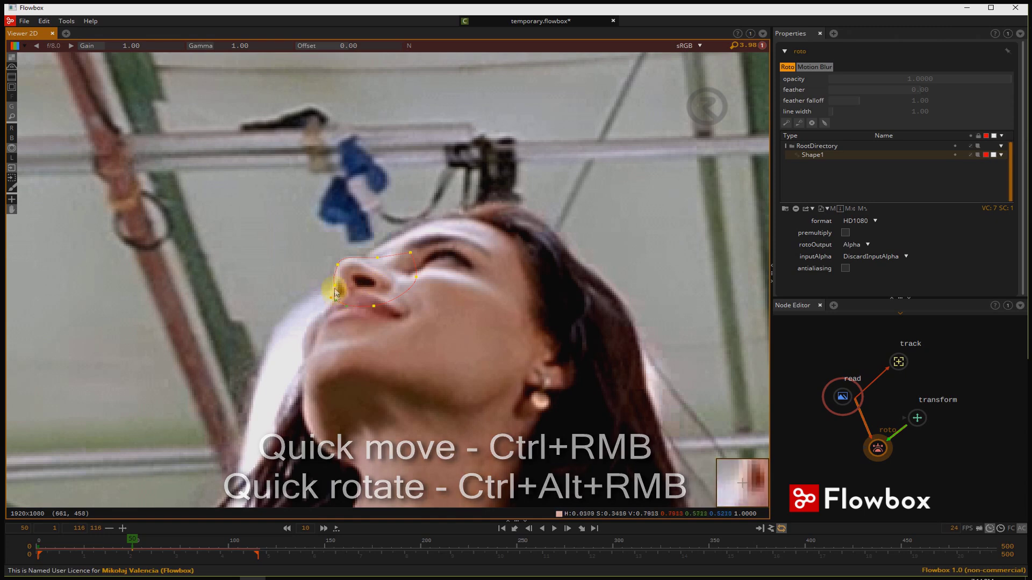
{"action": "scroll", "coordinate": [339, 293], "scroll_direction": "up", "scroll_amount": 10, "text": "ctrl"}
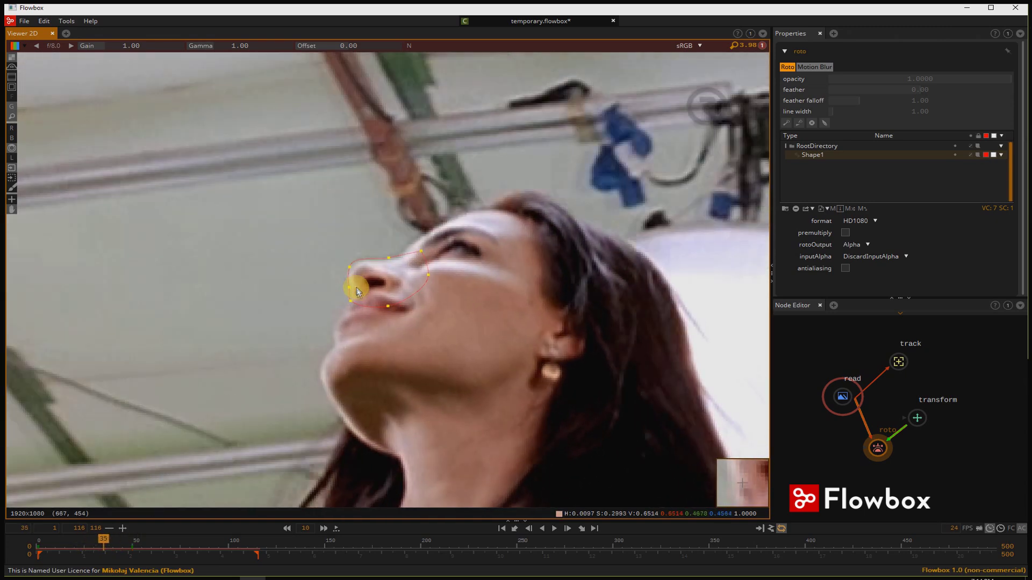
{"action": "scroll", "coordinate": [360, 290], "scroll_direction": "down", "scroll_amount": 20, "text": "ctrl"}
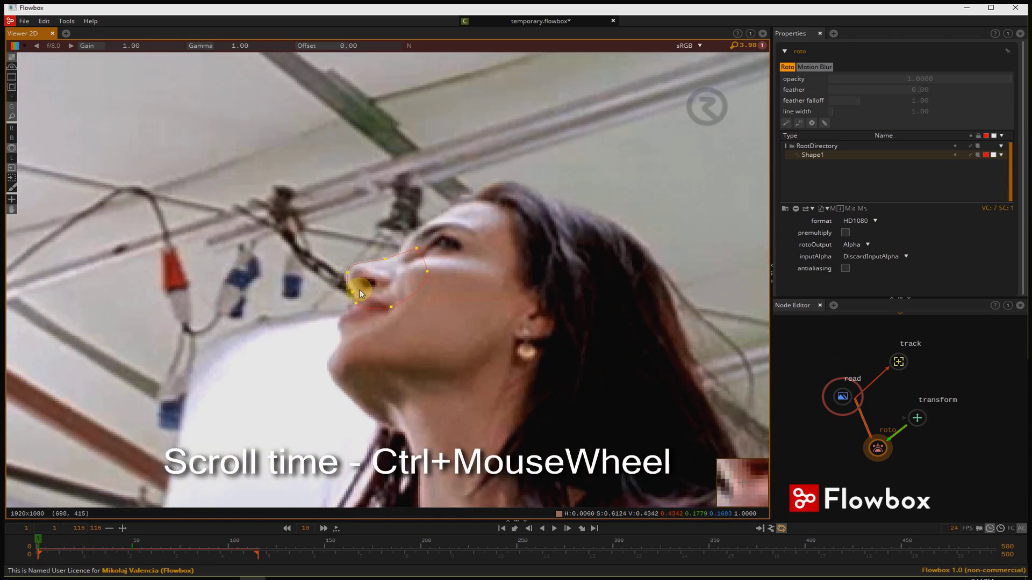
{"action": "scroll", "coordinate": [396, 285], "scroll_direction": "up", "scroll_amount": 2, "text": "ctrl"}
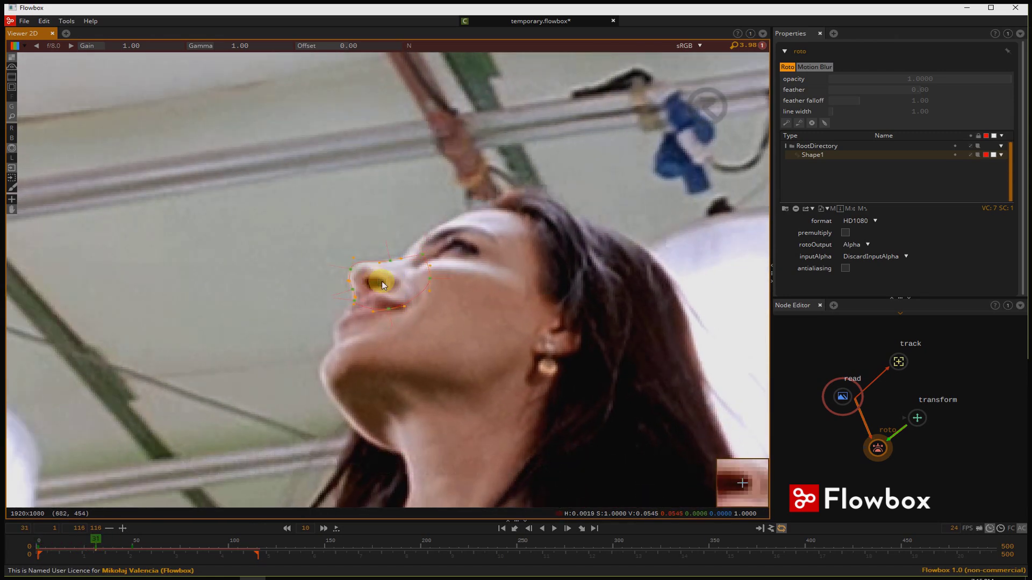
{"action": "scroll", "coordinate": [385, 288], "scroll_direction": "down", "scroll_amount": 18, "text": "ctrl"}
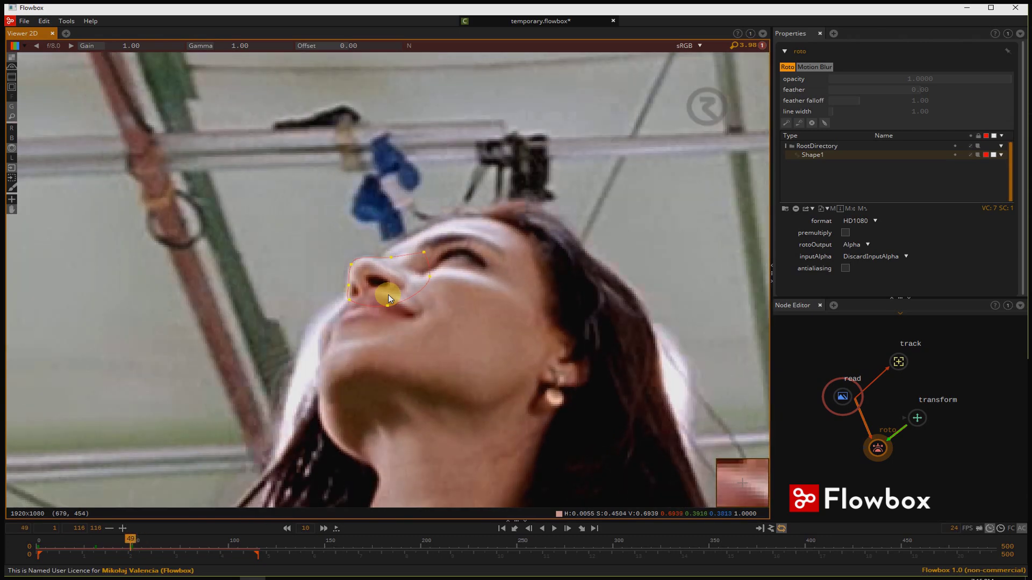
{"action": "scroll", "coordinate": [389, 295], "scroll_direction": "up", "scroll_amount": 20, "text": "ctrl"}
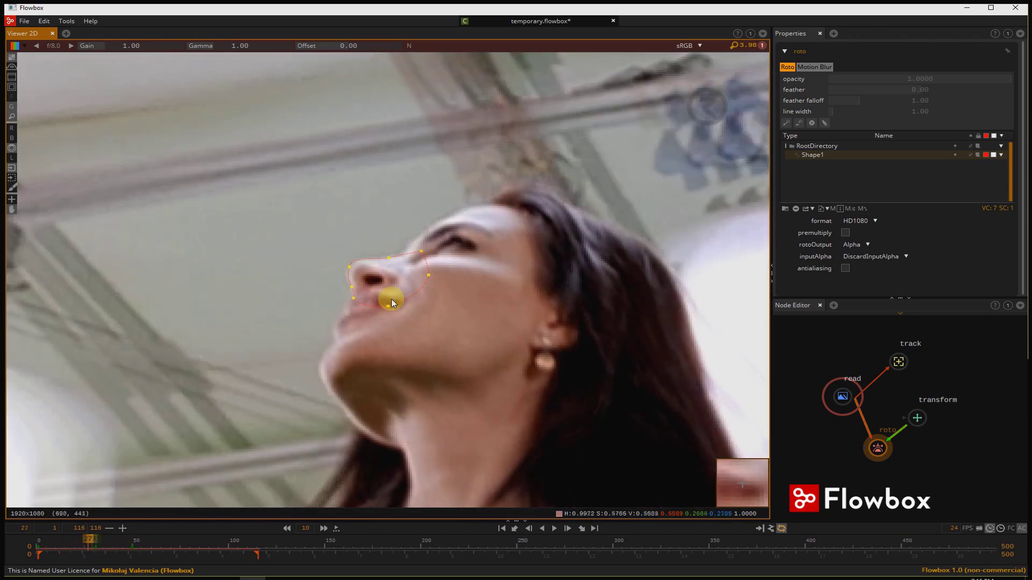
{"action": "scroll", "coordinate": [393, 304], "scroll_direction": "down", "scroll_amount": 20, "text": "ctrl"}
At frame 62, draw a second closed roto shape with seven points around the woman's mouth and chin
{"action": "left_click", "coordinate": [501, 529]}
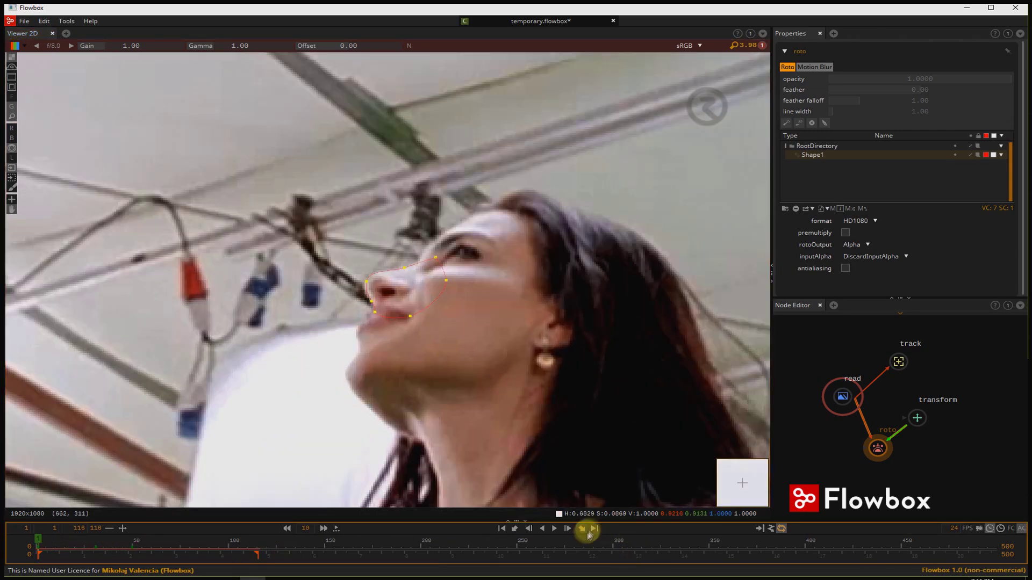
{"action": "left_click", "coordinate": [594, 529]}
{"action": "scroll", "coordinate": [470, 382], "scroll_direction": "up", "scroll_amount": 20, "text": "ctrl"}
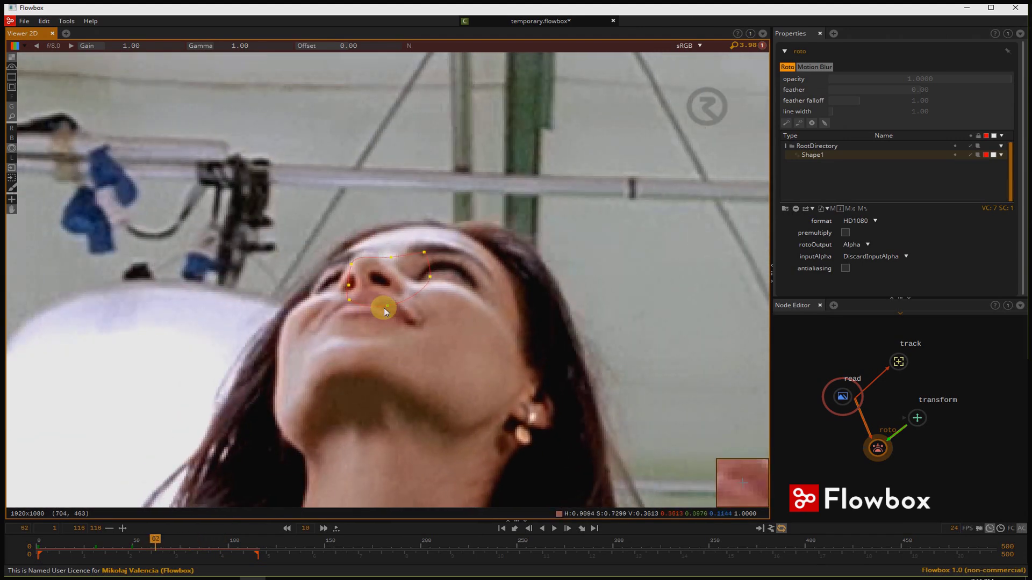
{"action": "left_click", "coordinate": [359, 295]}
{"action": "left_click", "coordinate": [315, 296]}
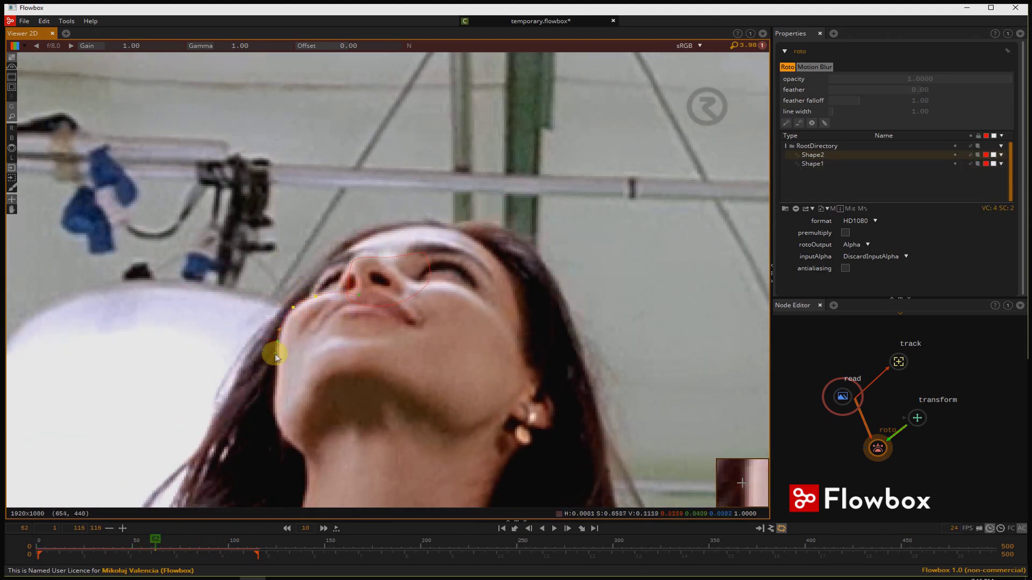
{"action": "left_click", "coordinate": [286, 375]}
{"action": "left_click", "coordinate": [357, 361]}
{"action": "left_click", "coordinate": [372, 318]}
{"action": "left_click", "coordinate": [359, 295]}
{"action": "left_click", "coordinate": [289, 315]}
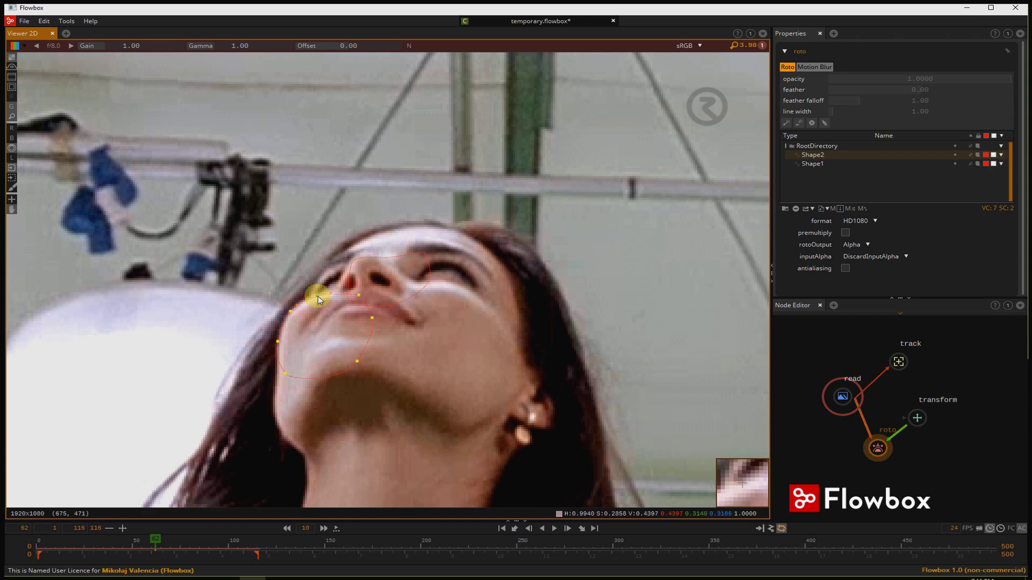
Step back through the shot to frame 51 and move the mouth-and-chin shape onto the woman's chin there
{"action": "left_click", "coordinate": [416, 354]}
{"action": "key", "text": "Left"}
{"action": "key", "text": "Left"}
{"action": "key", "text": "Left"}
{"action": "key", "text": "Left"}
{"action": "key", "text": "Left"}
{"action": "key", "text": "Left"}
{"action": "key", "text": "Left"}
{"action": "key", "text": "Left"}
{"action": "key", "text": "Left"}
{"action": "key", "text": "Left"}
{"action": "key", "text": "Left"}
{"action": "key", "text": "Left"}
{"action": "key", "text": "Left"}
{"action": "key", "text": "Left"}
{"action": "key", "text": "Left"}
{"action": "key", "text": "Left"}
{"action": "key", "text": "Left"}
{"action": "key", "text": "Left"}
{"action": "key", "text": "Left"}
{"action": "key", "text": "Left"}
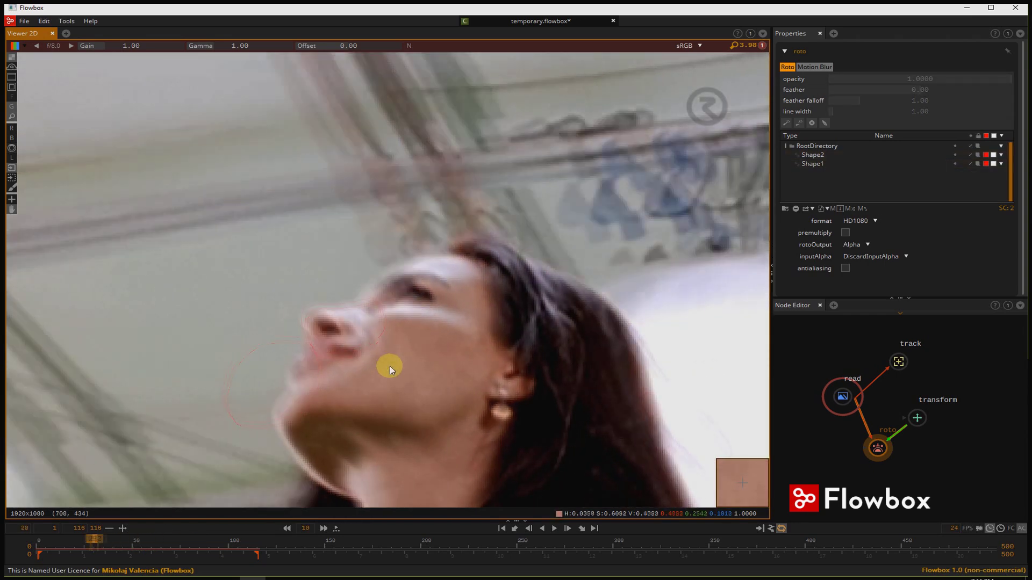
{"action": "scroll", "coordinate": [356, 393], "scroll_direction": "down", "scroll_amount": 20}
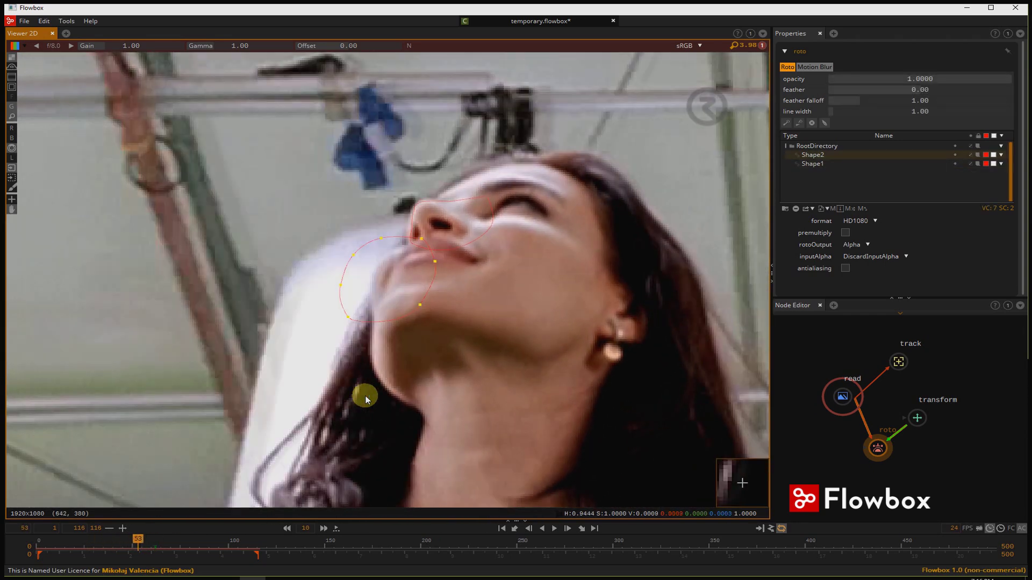
{"action": "left_click", "coordinate": [380, 302]}
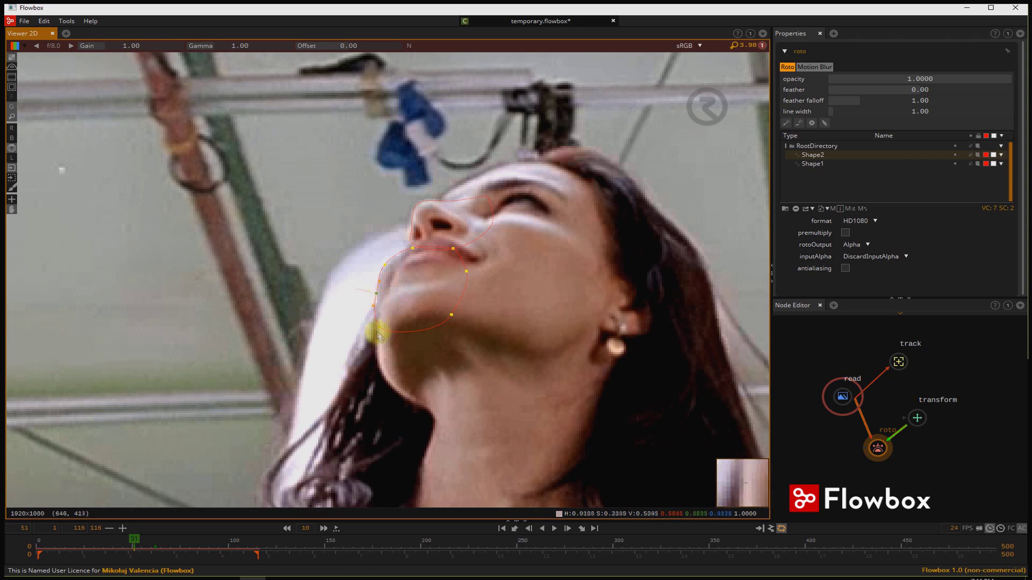
Scrub back and forth through the frames to examine how well the mouth-and-chin shape follows the face
{"action": "scroll", "coordinate": [420, 301], "scroll_direction": "up", "scroll_amount": 16}
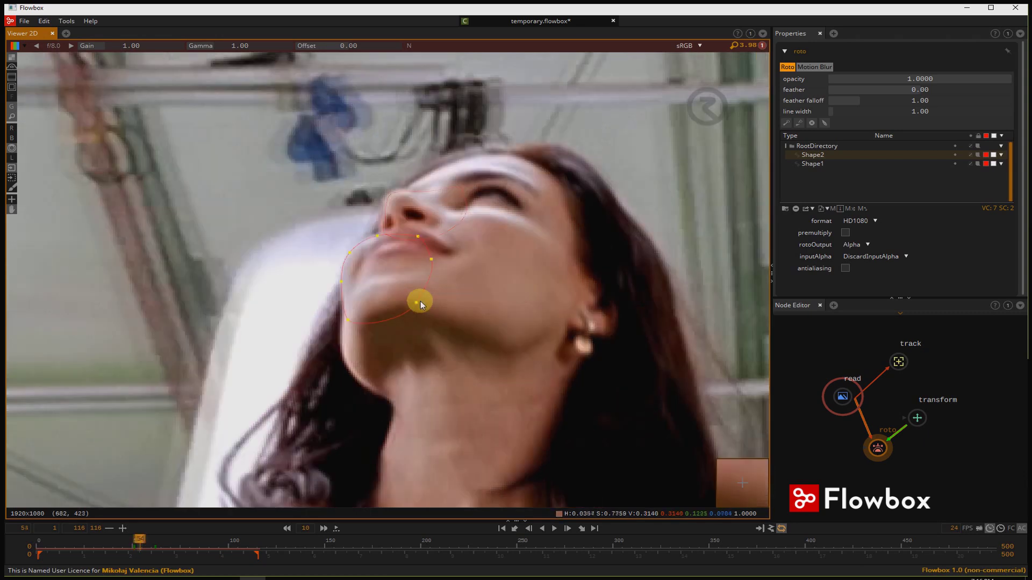
{"action": "scroll", "coordinate": [403, 299], "scroll_direction": "down", "scroll_amount": 20}
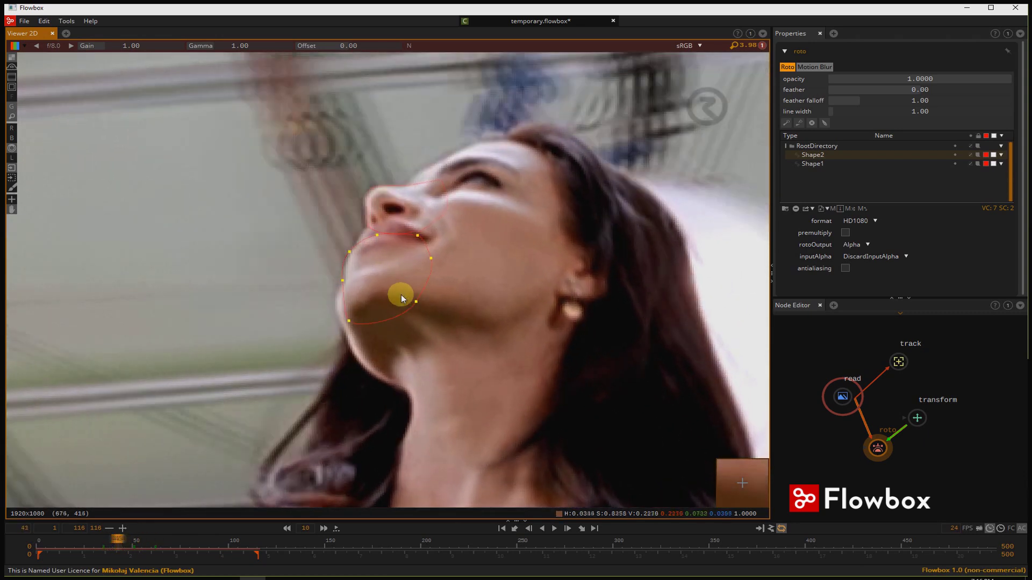
{"action": "scroll", "coordinate": [401, 297], "scroll_direction": "up", "scroll_amount": 20}
{"action": "scroll", "coordinate": [402, 297], "scroll_direction": "down", "scroll_amount": 14}
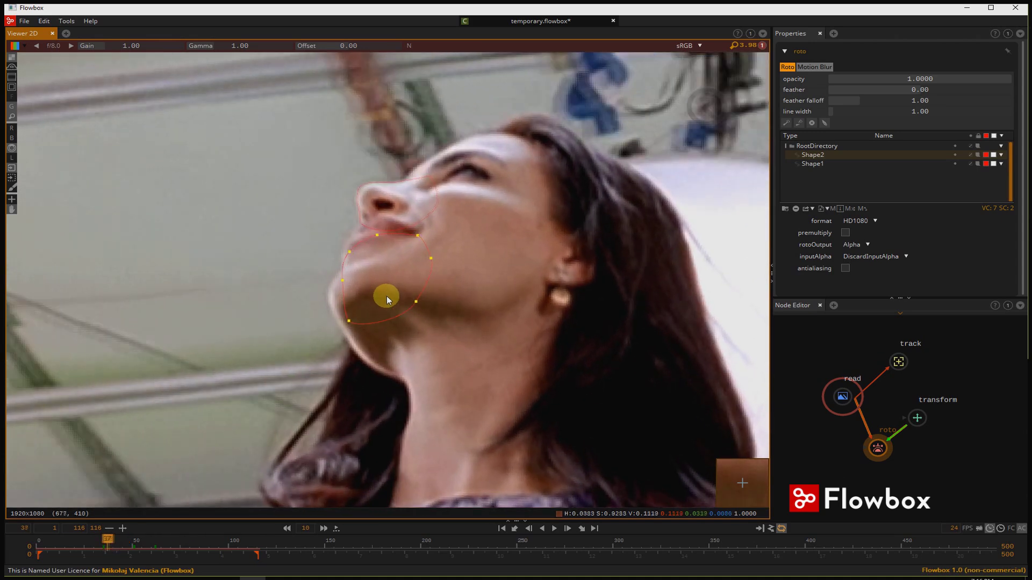
{"action": "scroll", "coordinate": [389, 301], "scroll_direction": "up", "scroll_amount": 14}
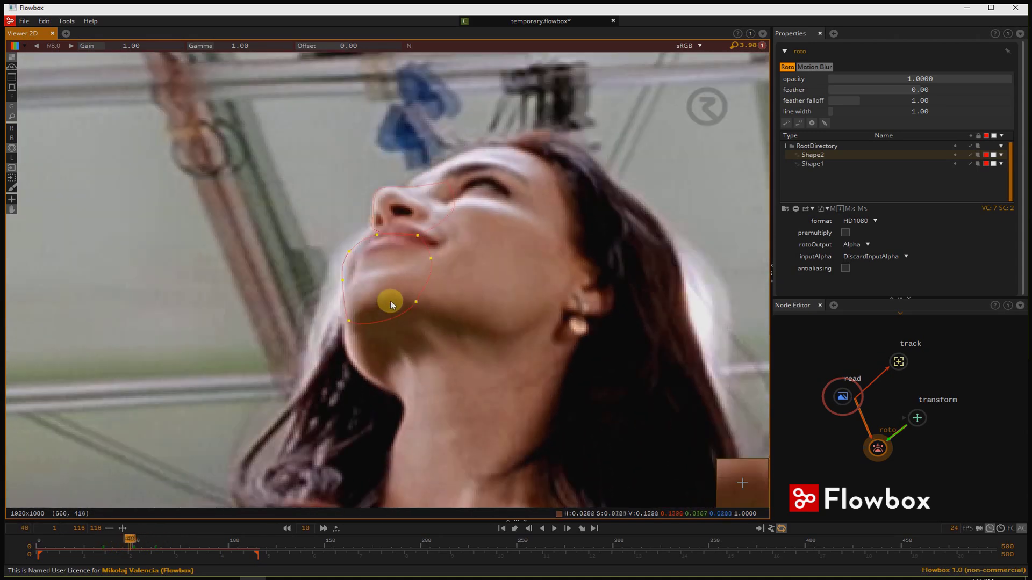
{"action": "scroll", "coordinate": [407, 317], "scroll_direction": "up", "scroll_amount": 20}
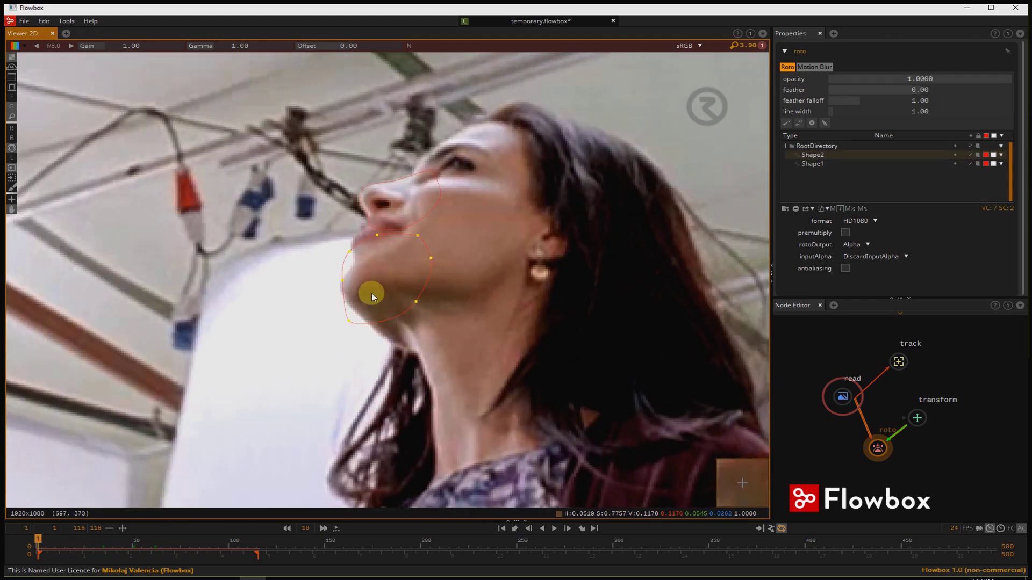
{"action": "key", "text": "Right"}
{"action": "key", "text": "Left"}
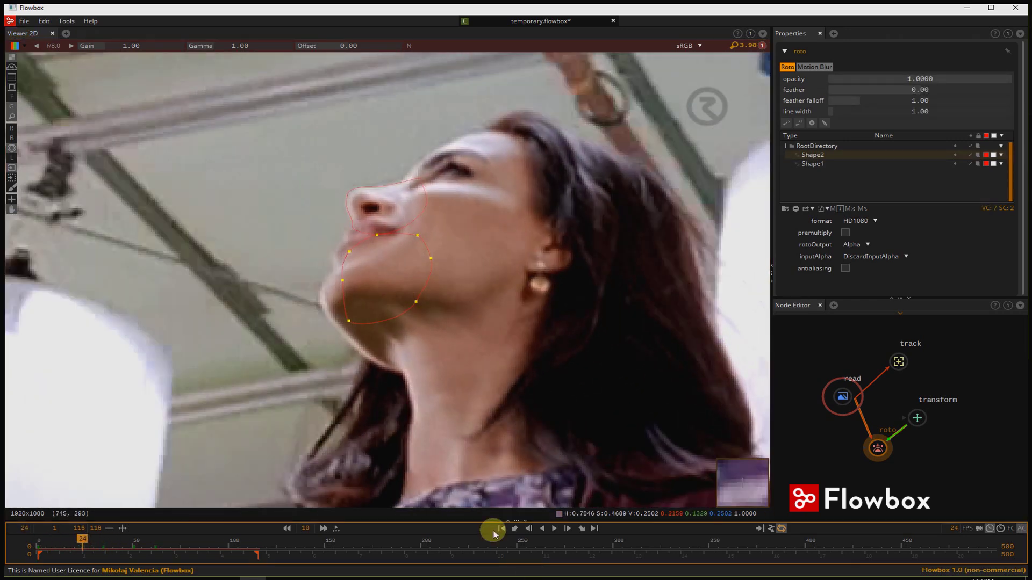
At the first frame, draw a third closed roto shape with eight points around the underside of the chin and jaw
{"action": "left_click", "coordinate": [501, 530]}
{"action": "left_click", "coordinate": [331, 302]}
{"action": "left_click", "coordinate": [356, 266]}
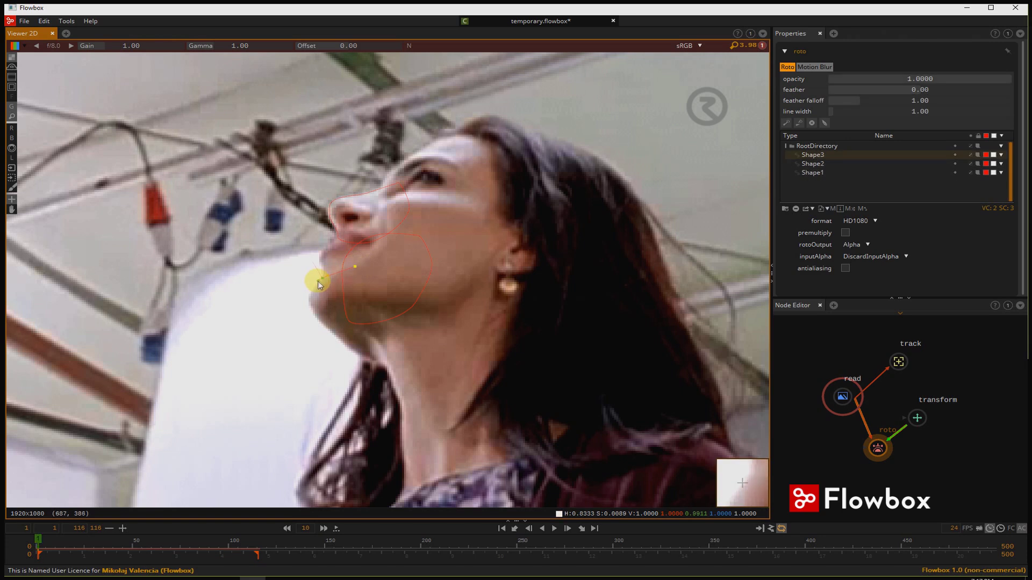
{"action": "left_click", "coordinate": [403, 276]}
{"action": "left_click", "coordinate": [356, 267]}
At frame 27, fit the under-chin shape to the jawline with the transform gizmo and give it a ninth point
{"action": "scroll", "coordinate": [382, 296], "scroll_direction": "down", "scroll_amount": 20}
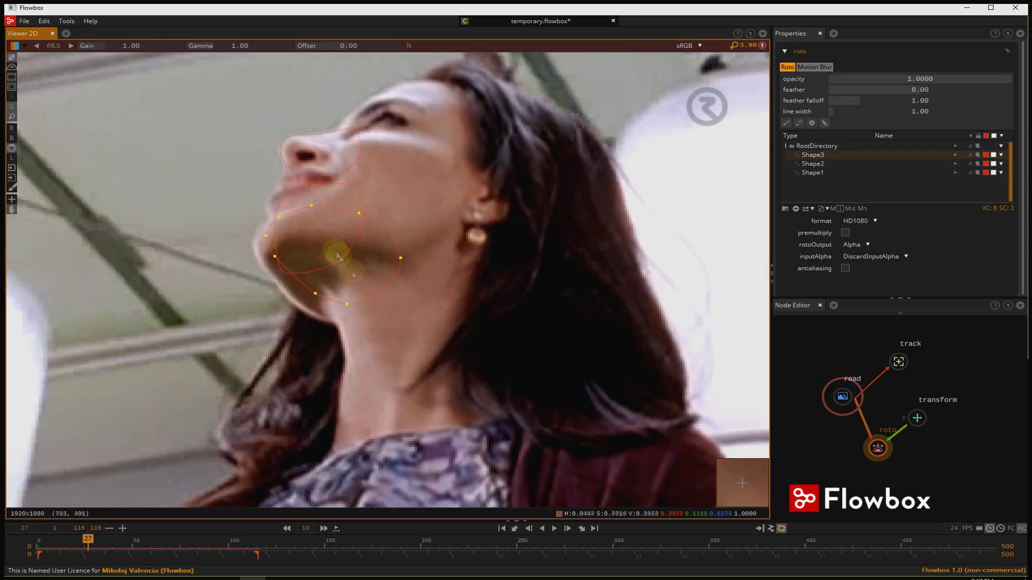
{"action": "left_click_drag", "start_coordinate": [332, 244], "coordinate": [318, 253]}
{"action": "left_click_drag", "start_coordinate": [461, 276], "coordinate": [456, 297]}
{"action": "key", "text": "t"}
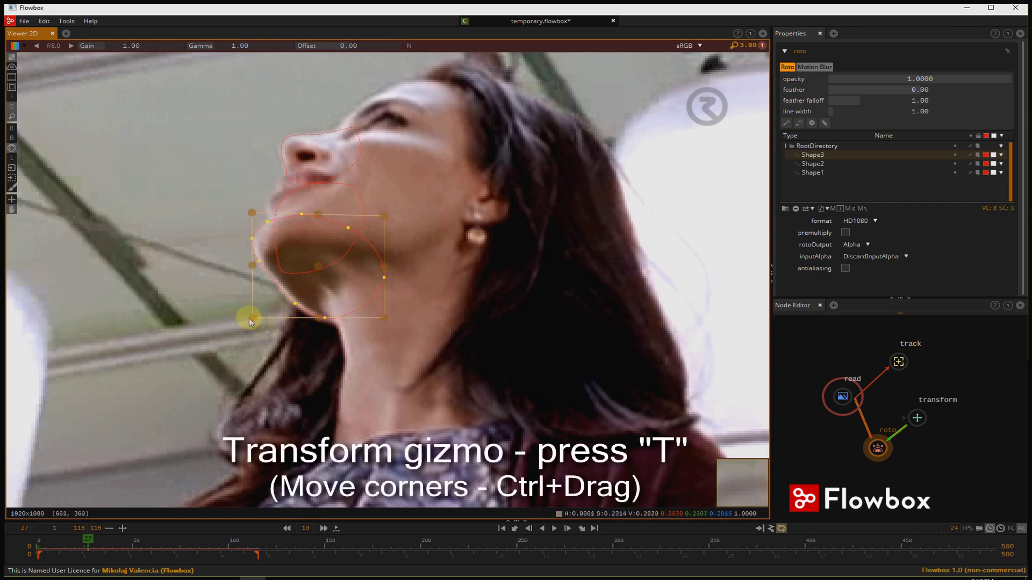
{"action": "key", "text": "t"}
{"action": "left_click_drag", "start_coordinate": [252, 318], "coordinate": [251, 322]}
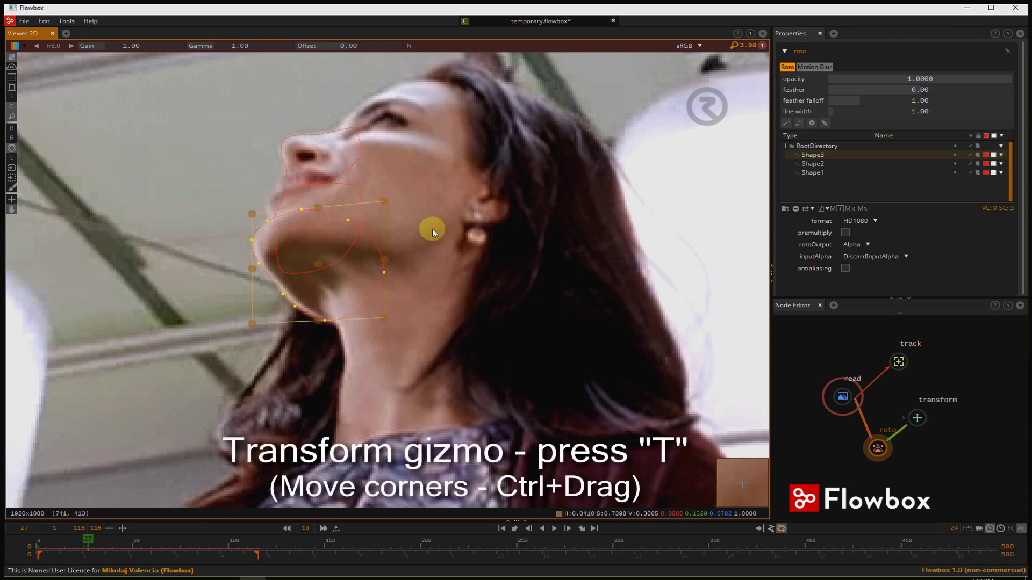
At frame 48, move and reshape the under-chin shape to fit the jaw, and scrub back to the first frame to check it
{"action": "scroll", "coordinate": [310, 293], "scroll_direction": "down", "scroll_amount": 20}
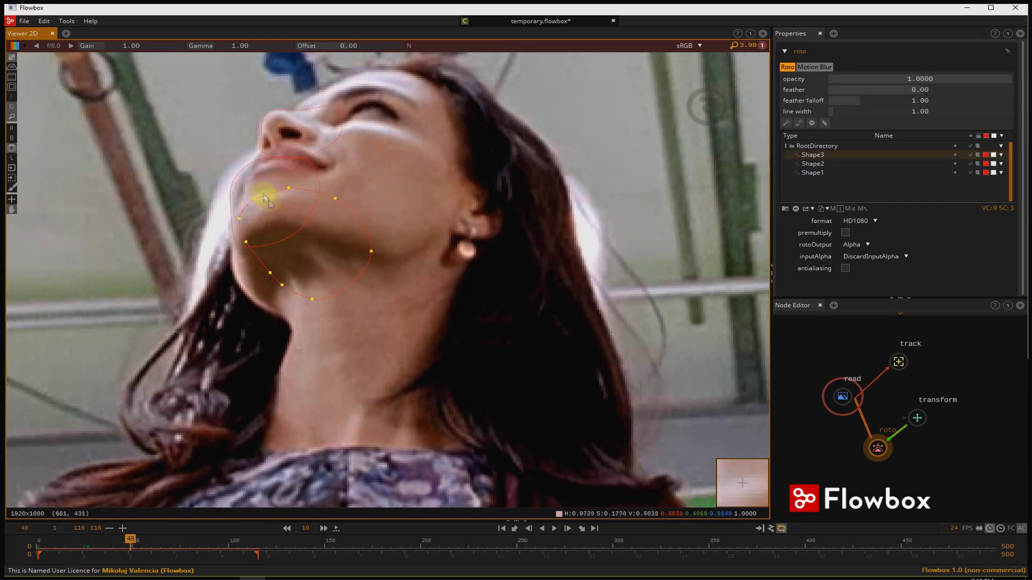
{"action": "left_click_drag", "start_coordinate": [264, 212], "coordinate": [465, 389]}
{"action": "left_click_drag", "start_coordinate": [235, 314], "coordinate": [223, 312]}
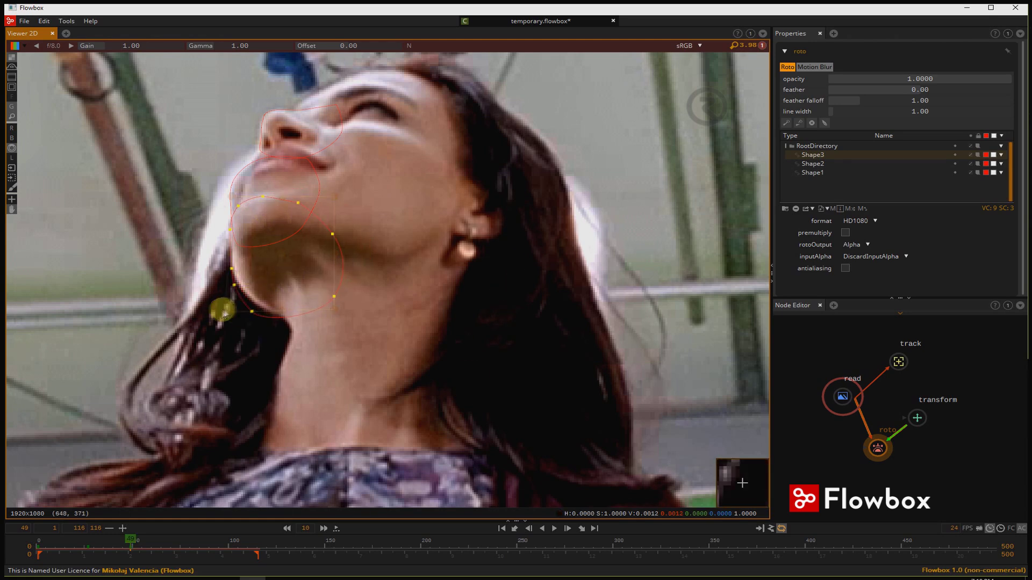
{"action": "left_click", "coordinate": [383, 225]}
{"action": "scroll", "coordinate": [383, 226], "scroll_direction": "up", "scroll_amount": 20}
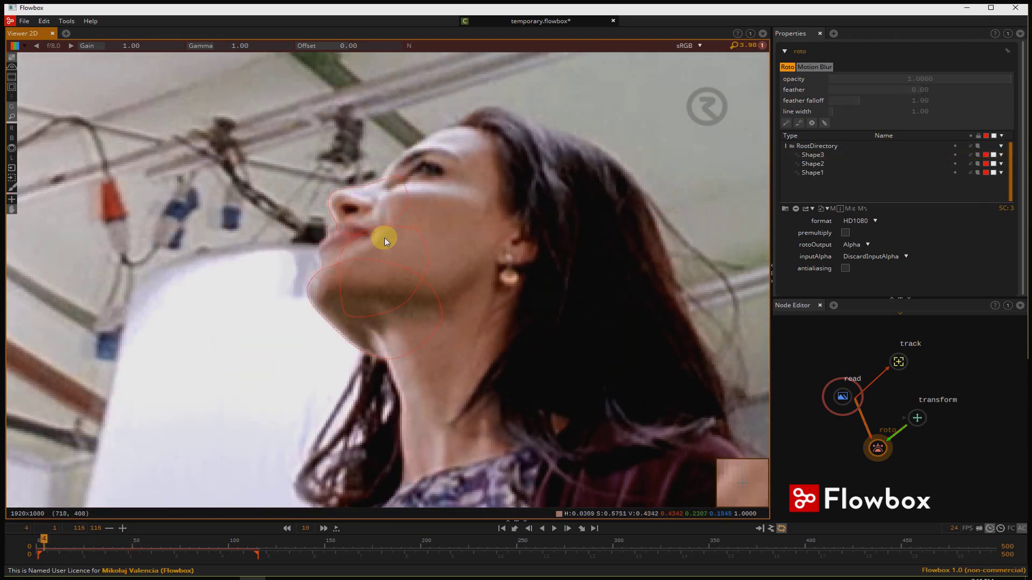
{"action": "left_click", "coordinate": [429, 281]}
{"action": "scroll", "coordinate": [440, 277], "scroll_direction": "down", "scroll_amount": 20}
{"action": "scroll", "coordinate": [445, 282], "scroll_direction": "up", "scroll_amount": 20}
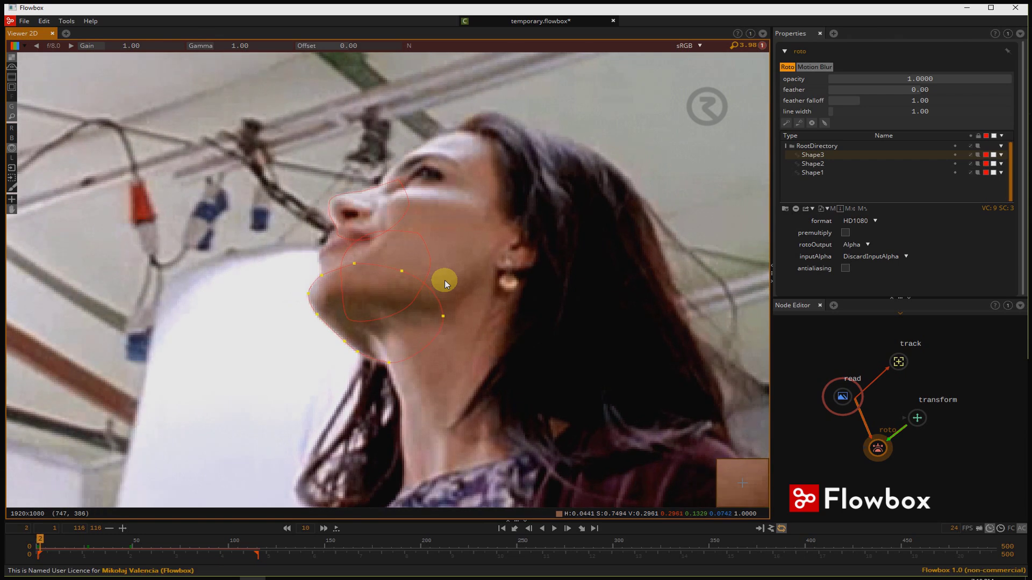
{"action": "key", "text": "Left"}
At the first frame, draw a fourth closed roto shape with eight points around the lower lip and chin front, refining its points
{"action": "left_click", "coordinate": [481, 274]}
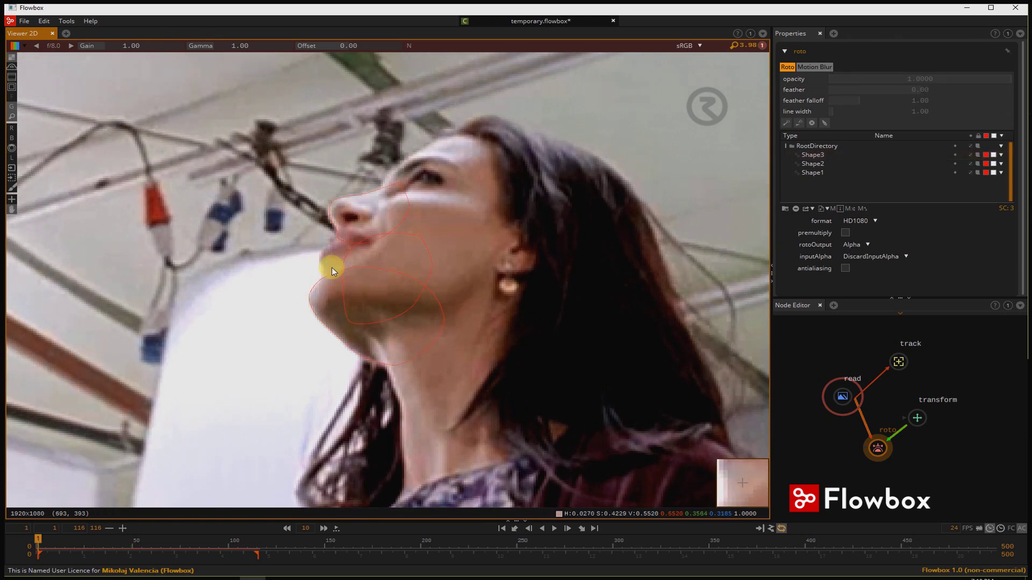
{"action": "left_click", "coordinate": [363, 248]}
{"action": "left_click", "coordinate": [347, 240]}
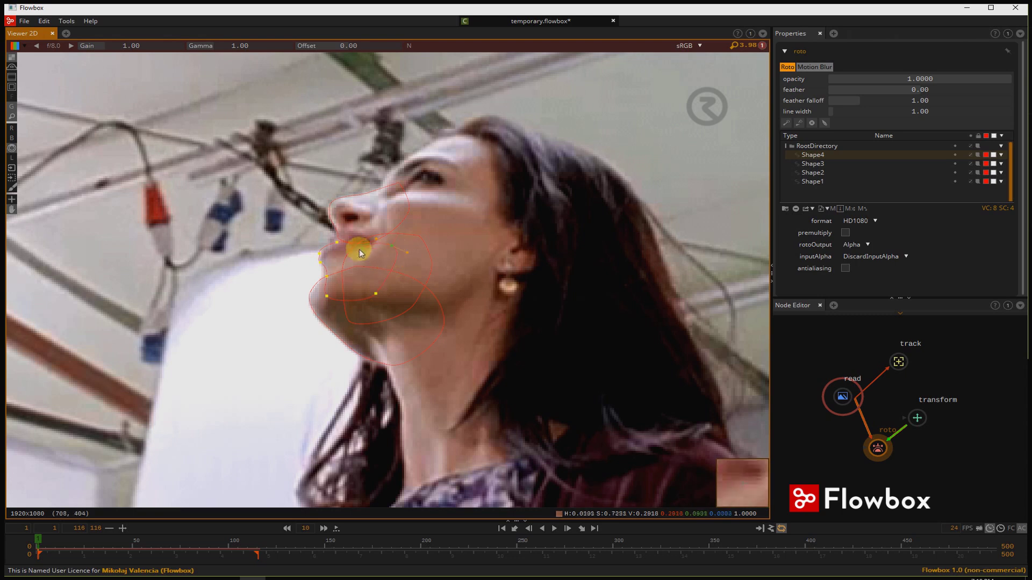
{"action": "scroll", "coordinate": [327, 277], "scroll_direction": "up", "scroll_amount": 3}
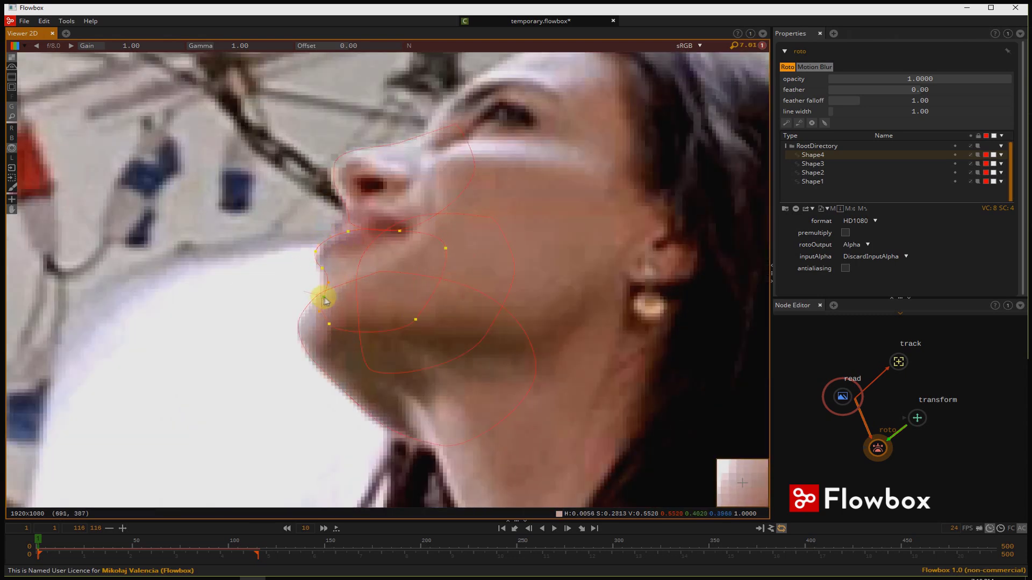
Play the shot to frame 33 and adjust the lower-lip-and-chin shape to fit the face there
{"action": "key", "text": "space"}
{"action": "scroll", "coordinate": [353, 308], "scroll_direction": "down", "scroll_amount": 6}
{"action": "key", "text": "space"}
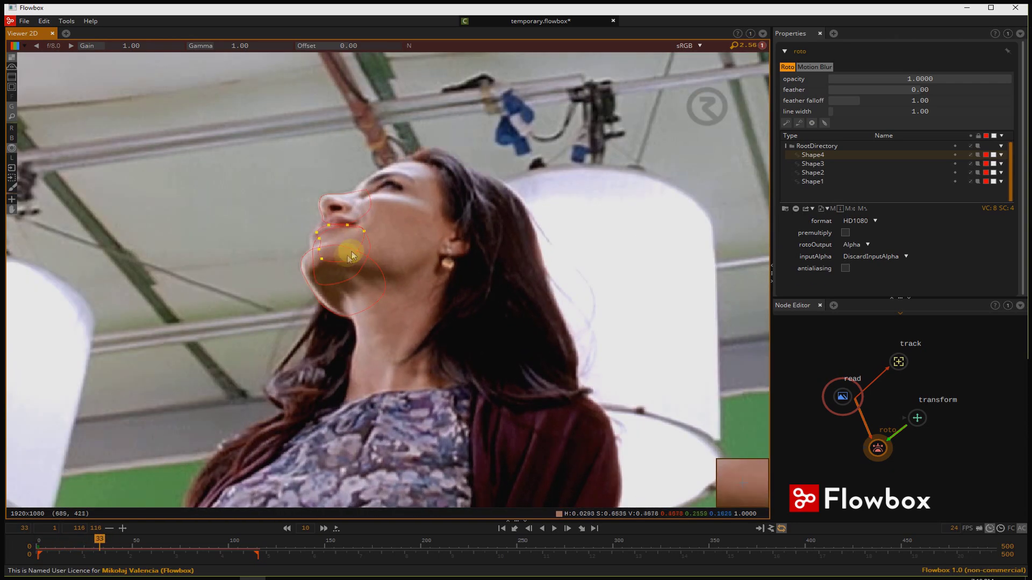
{"action": "scroll", "coordinate": [337, 245], "scroll_direction": "up", "scroll_amount": 4}
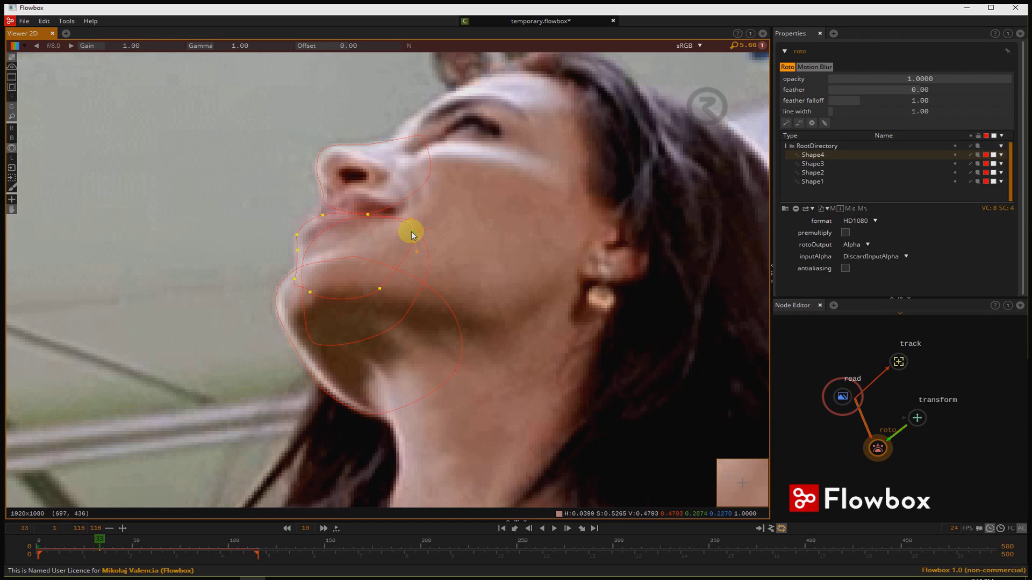
Step back through the frames to examine how the lower-lip-and-chin shape follows the profile
{"action": "key", "text": "Right"}
{"action": "key", "text": "Left"}
{"action": "key", "text": "Left"}
{"action": "key", "text": "Left"}
{"action": "key", "text": "Left"}
{"action": "key", "text": "Left"}
{"action": "key", "text": "Left"}
{"action": "key", "text": "Left"}
{"action": "key", "text": "Left"}
{"action": "key", "text": "Left"}
{"action": "key", "text": "Left"}
{"action": "key", "text": "Left"}
{"action": "key", "text": "Left"}
{"action": "key", "text": "Left"}
{"action": "key", "text": "Left"}
{"action": "key", "text": "Left"}
{"action": "key", "text": "Left"}
{"action": "key", "text": "Left"}
{"action": "key", "text": "Left"}
{"action": "key", "text": "Left"}
{"action": "key", "text": "Left"}
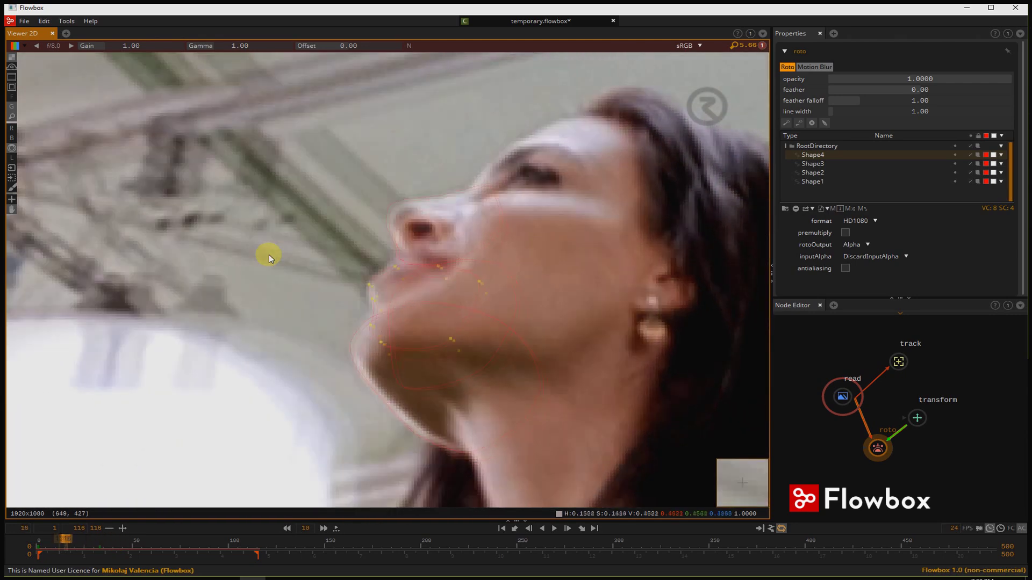
At the first frame, draw a fifth closed roto shape with seven points around the woman's lips
{"action": "left_click", "coordinate": [501, 529]}
{"action": "scroll", "coordinate": [421, 327], "scroll_direction": "up", "scroll_amount": 4}
{"action": "left_click", "coordinate": [387, 323]}
{"action": "left_click", "coordinate": [377, 310]}
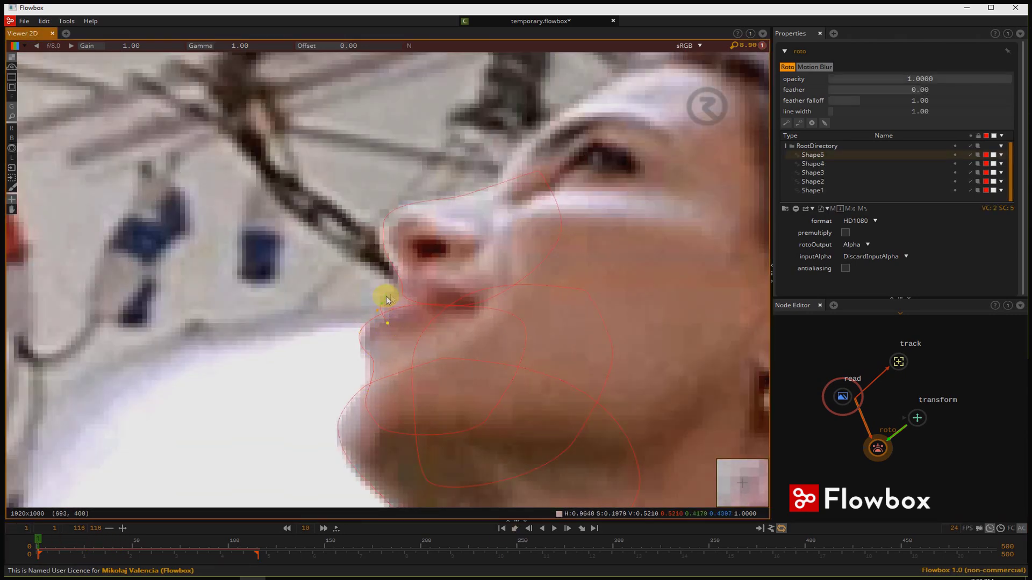
Play the shot to frame 43, fit the lips shape to the mouth there, and step back to frame 25 to check it
{"action": "key", "text": "space"}
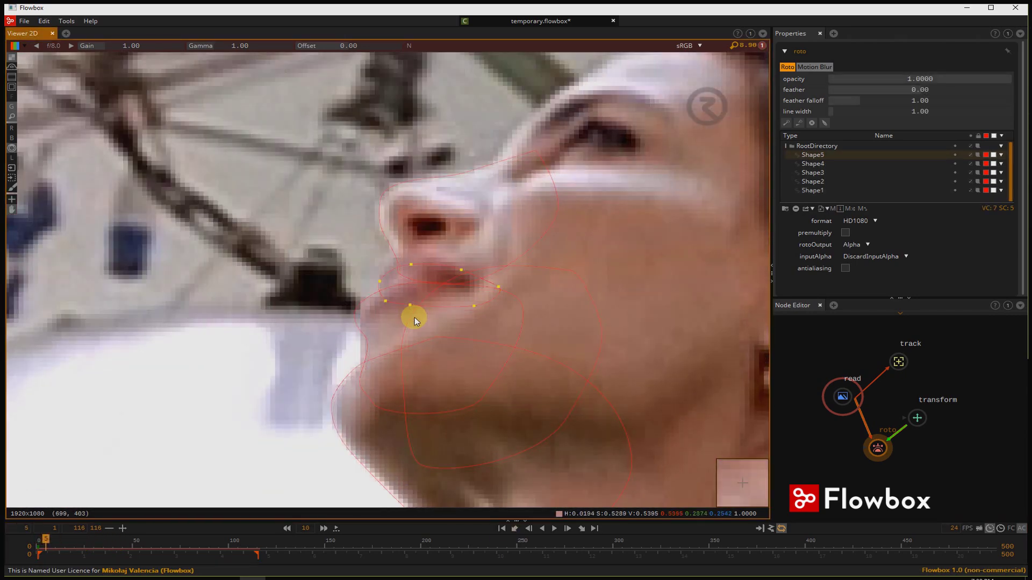
{"action": "key", "text": "space"}
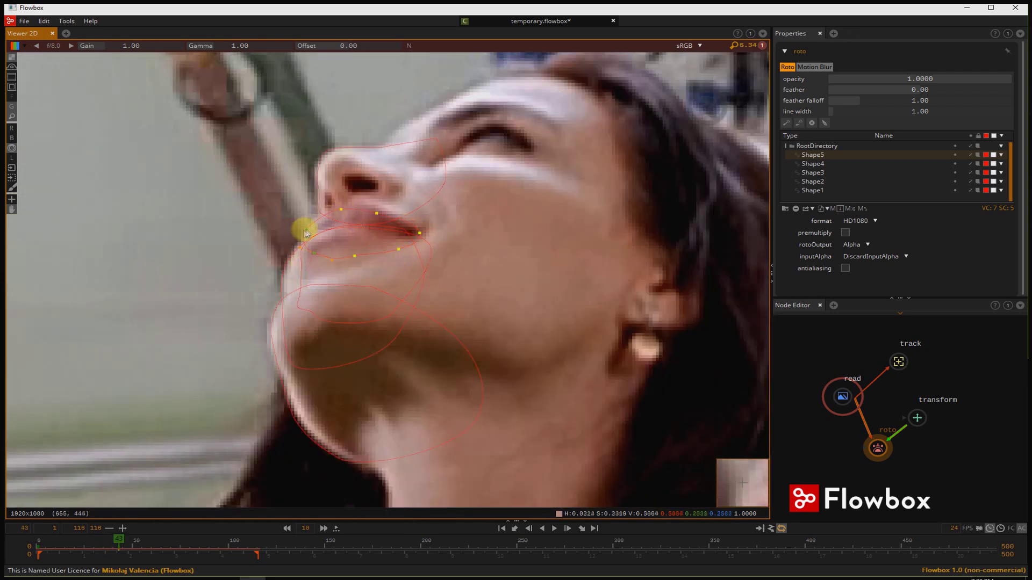
{"action": "key", "text": "Left"}
{"action": "key", "text": "Left"}
{"action": "key", "text": "Left"}
{"action": "key", "text": "Left"}
{"action": "key", "text": "Left"}
{"action": "key", "text": "Left"}
{"action": "key", "text": "Left"}
{"action": "key", "text": "Left"}
{"action": "key", "text": "Left"}
{"action": "key", "text": "Left"}
{"action": "key", "text": "Left"}
{"action": "key", "text": "Left"}
{"action": "key", "text": "Left"}
{"action": "key", "text": "Left"}
{"action": "key", "text": "Left"}
{"action": "key", "text": "Left"}
{"action": "key", "text": "Left"}
{"action": "key", "text": "Left"}
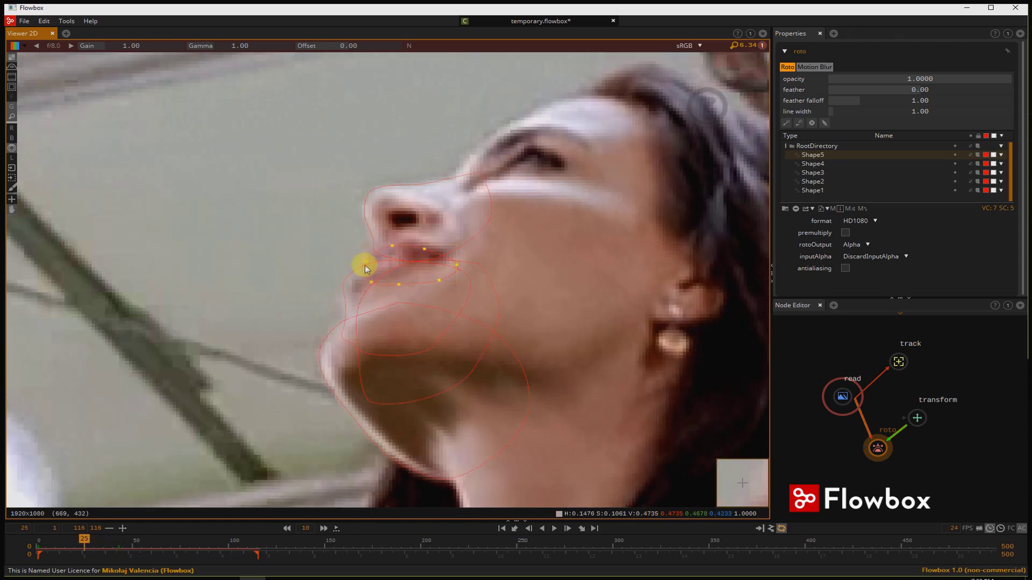
Deselect the lips shape and step back through the earlier frames to review all five shapes on the face
{"action": "left_click", "coordinate": [297, 254]}
{"action": "key", "text": "Left"}
{"action": "key", "text": "Left"}
{"action": "key", "text": "Left"}
{"action": "key", "text": "Left"}
{"action": "key", "text": "Left"}
{"action": "key", "text": "Left"}
{"action": "key", "text": "Left"}
{"action": "key", "text": "Left"}
{"action": "key", "text": "Left"}
{"action": "key", "text": "Left"}
{"action": "key", "text": "Left"}
{"action": "key", "text": "Left"}
{"action": "key", "text": "Left"}
{"action": "key", "text": "Left"}
{"action": "key", "text": "Left"}
{"action": "key", "text": "Left"}
{"action": "key", "text": "Left"}
{"action": "scroll", "coordinate": [296, 258], "scroll_direction": "down", "scroll_amount": 8}
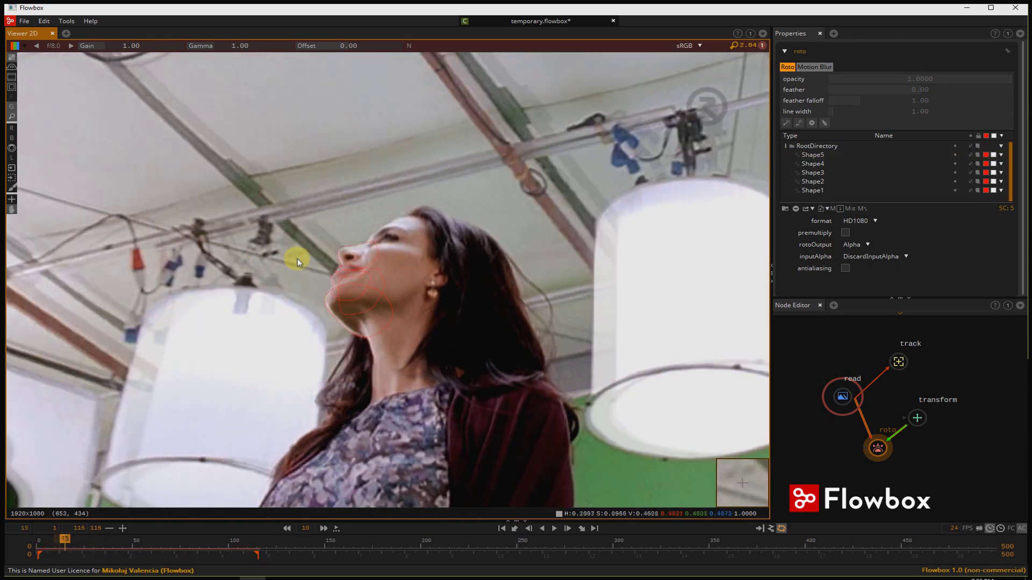
At the first frame, draw a sixth closed roto shape with nine points around the forehead, cheek and ear
{"action": "left_click", "coordinate": [88, 562]}
{"action": "left_click", "coordinate": [502, 529]}
{"action": "scroll", "coordinate": [369, 264], "scroll_direction": "up", "scroll_amount": 5}
{"action": "left_click", "coordinate": [352, 256]}
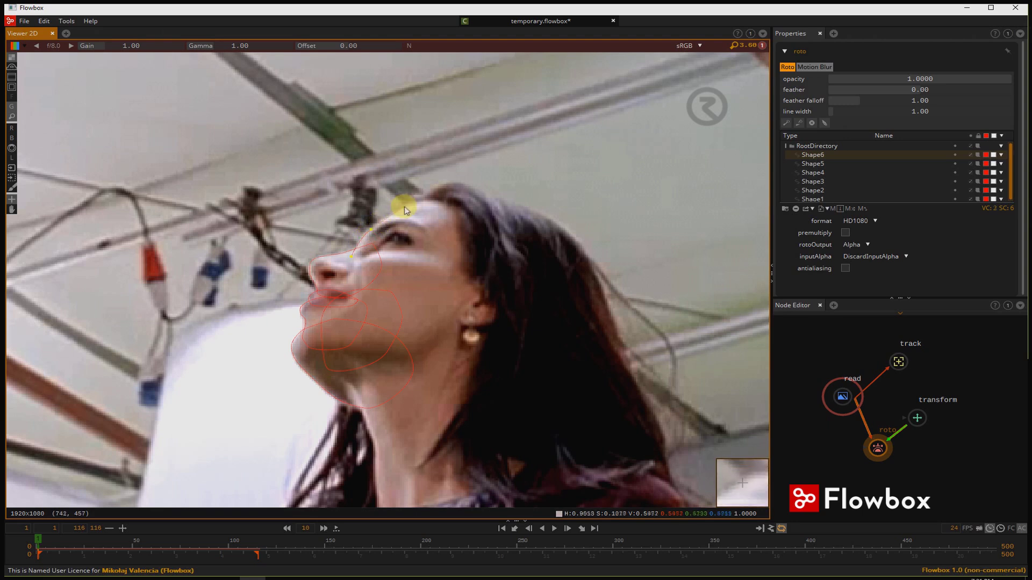
{"action": "left_click", "coordinate": [521, 301]}
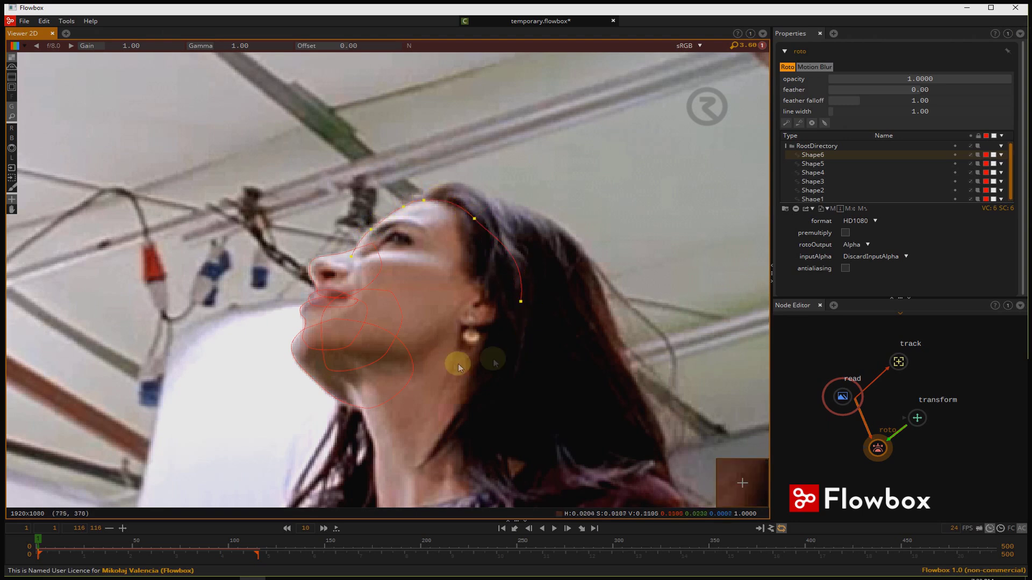
{"action": "left_click_drag", "start_coordinate": [416, 391], "coordinate": [390, 388]}
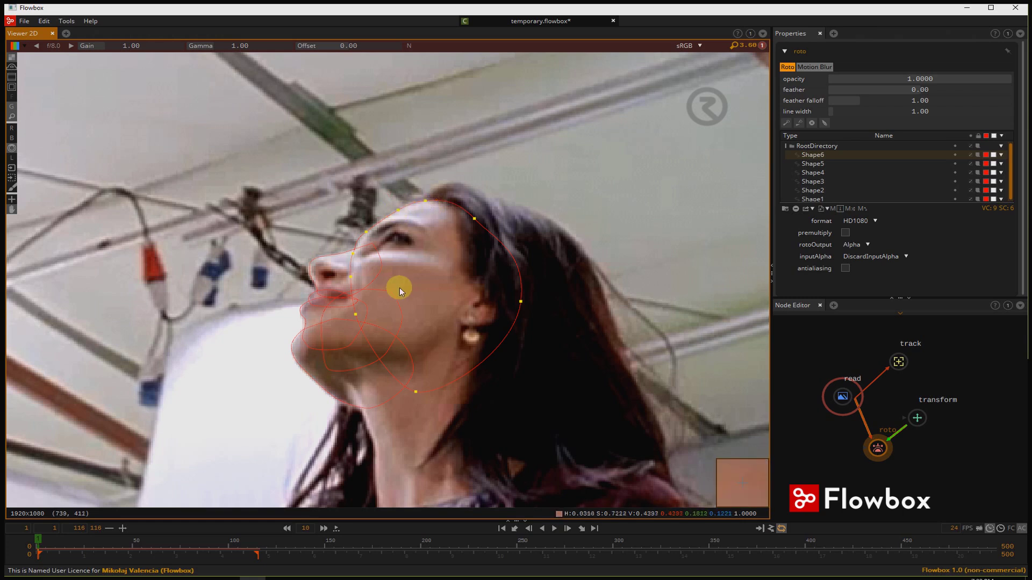
Step forward and back through the frames to examine how the forehead-and-cheek shape follows the head
{"action": "key", "text": "Right"}
{"action": "key", "text": "Right"}
{"action": "key", "text": "Right"}
{"action": "key", "text": "Right"}
{"action": "key", "text": "Right"}
{"action": "key", "text": "Right"}
{"action": "key", "text": "Right"}
{"action": "key", "text": "Right"}
{"action": "key", "text": "Right"}
{"action": "key", "text": "Right"}
{"action": "key", "text": "Right"}
{"action": "key", "text": "Right"}
{"action": "key", "text": "Right"}
{"action": "key", "text": "Right"}
{"action": "key", "text": "Right"}
{"action": "key", "text": "Right"}
{"action": "key", "text": "Right"}
{"action": "key", "text": "Right"}
{"action": "key", "text": "Right"}
{"action": "key", "text": "Right"}
{"action": "key", "text": "Left"}
{"action": "key", "text": "Left"}
{"action": "key", "text": "Left"}
{"action": "key", "text": "Left"}
{"action": "key", "text": "Left"}
{"action": "key", "text": "Left"}
{"action": "key", "text": "Left"}
{"action": "key", "text": "Left"}
{"action": "key", "text": "Left"}
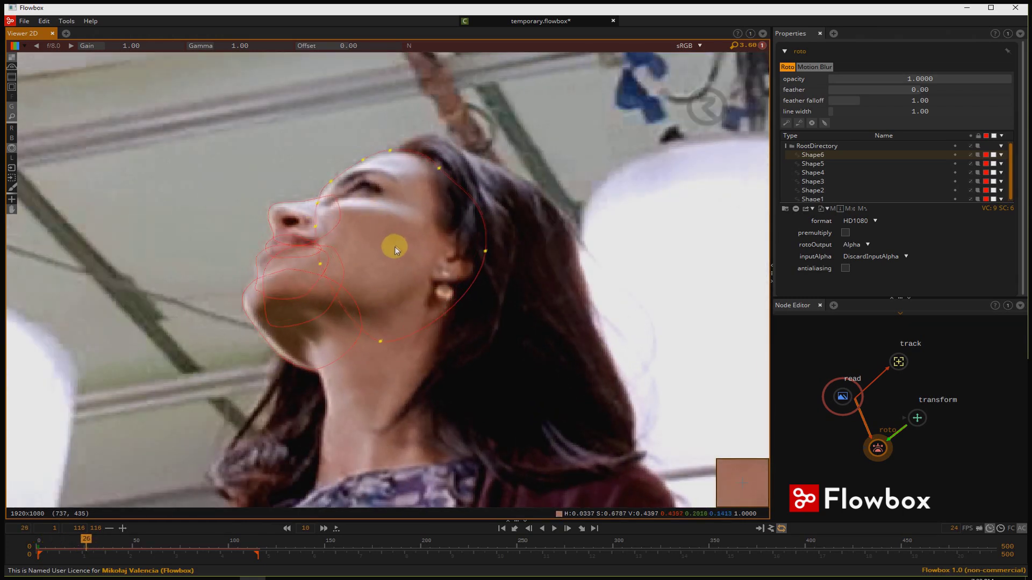
Play forward to frame 71, widen the forehead-and-cheek shape on both sides to fit the face there, and deselect it
{"action": "key", "text": "space"}
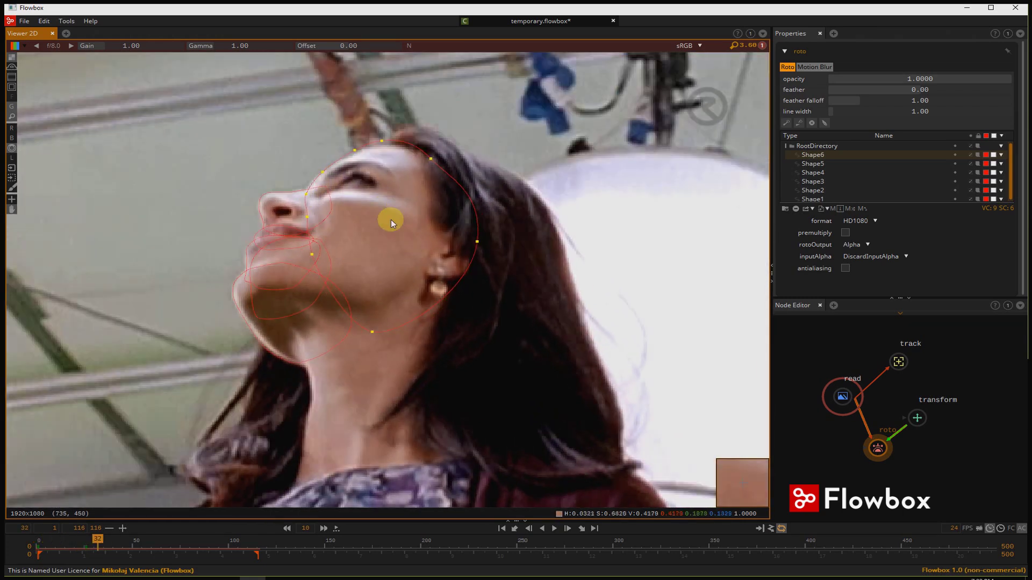
{"action": "key", "text": "space"}
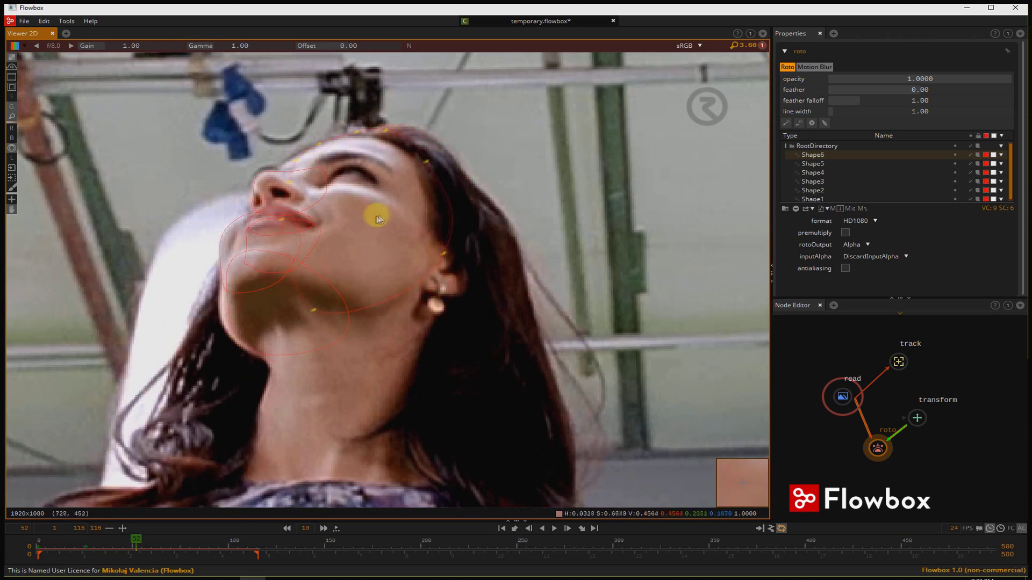
{"action": "key", "text": "space"}
{"action": "key", "text": "space"}
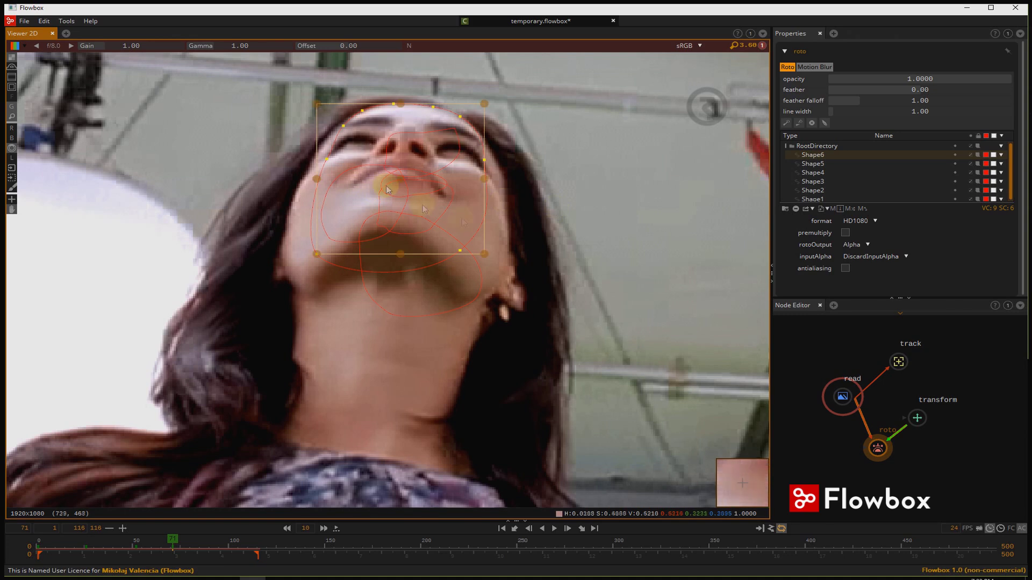
{"action": "left_click_drag", "start_coordinate": [483, 181], "coordinate": [494, 186]}
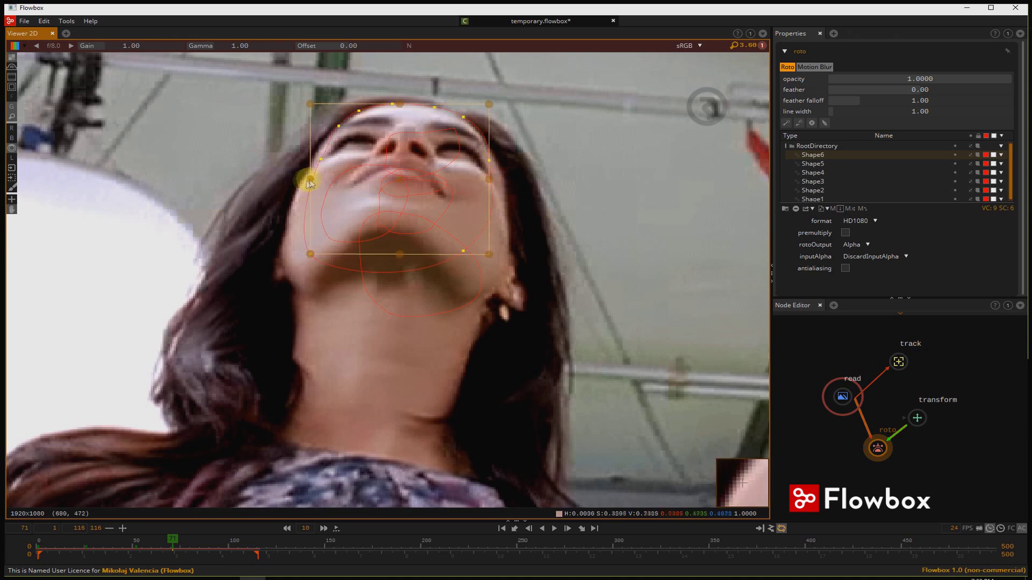
{"action": "left_click_drag", "start_coordinate": [310, 182], "coordinate": [304, 185]}
{"action": "left_click", "coordinate": [437, 192]}
Check the earlier frames back to frame 14 and reshape the forehead-and-cheek shape's edge beside the bridge of the nose there
{"action": "key", "text": "Left"}
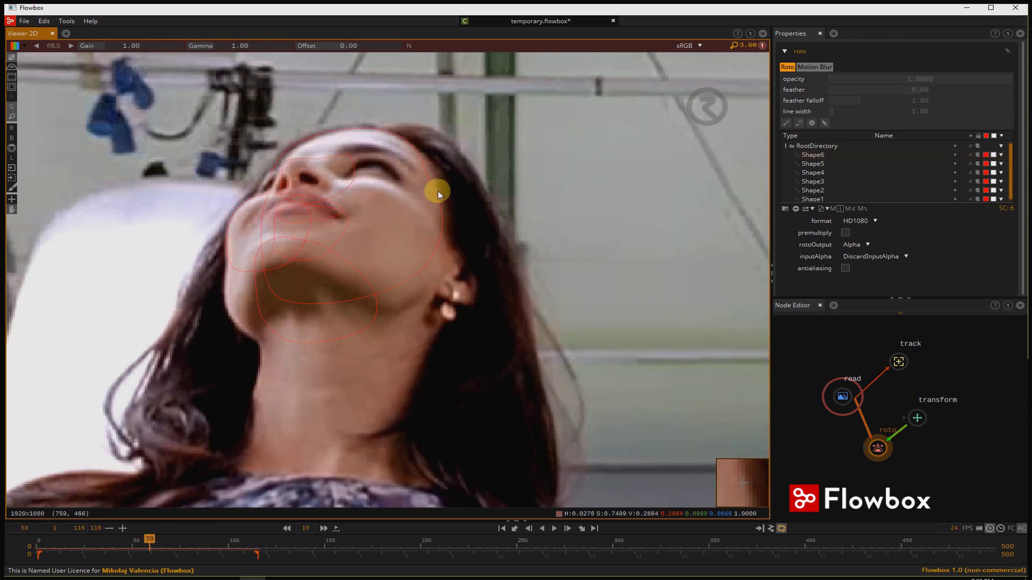
{"action": "key", "text": "Right"}
{"action": "key", "text": "Left"}
{"action": "left_click", "coordinate": [438, 192]}
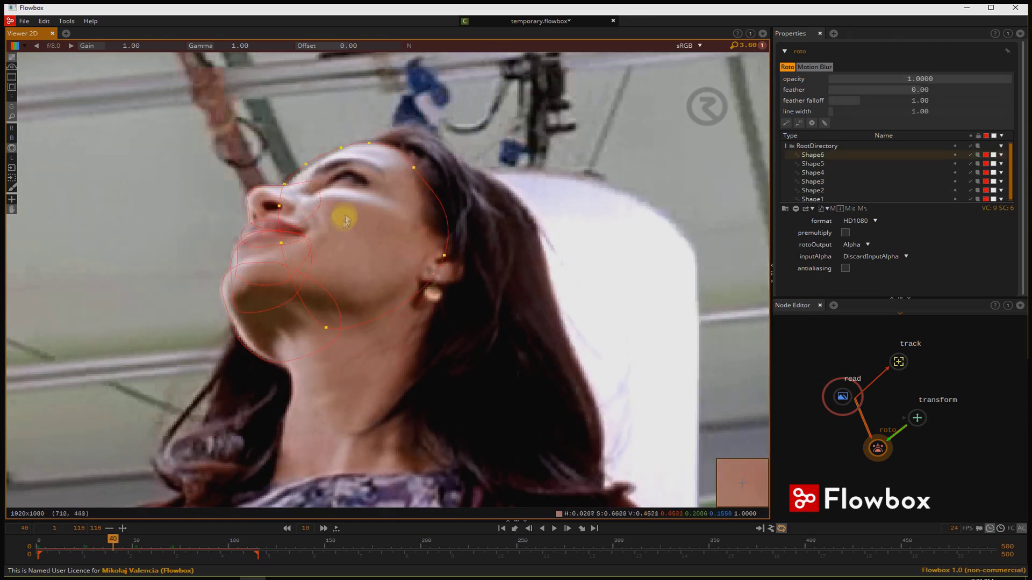
{"action": "key", "text": "Left"}
{"action": "key", "text": "Right"}
{"action": "key", "text": "j"}
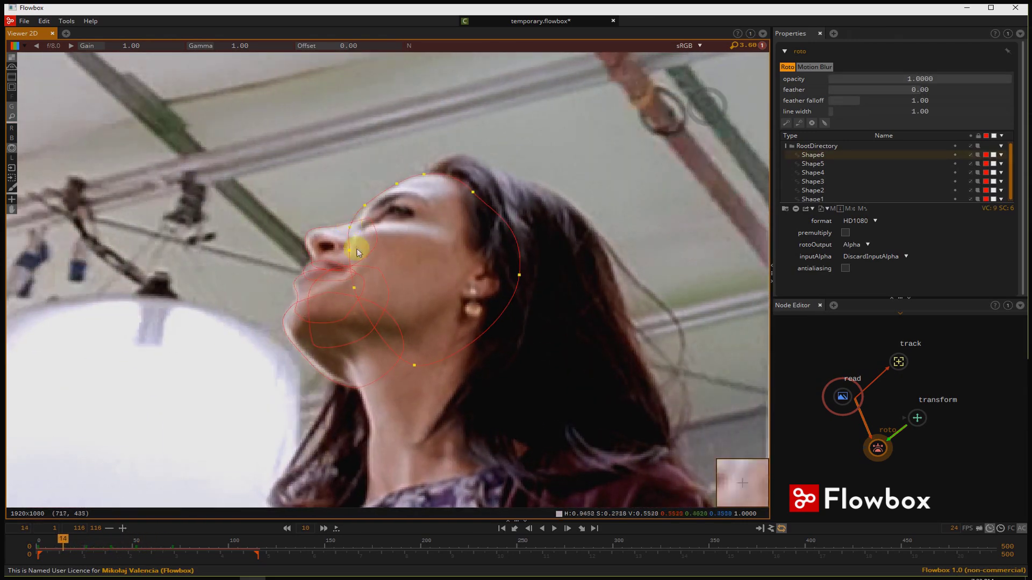
{"action": "left_click_drag", "start_coordinate": [349, 227], "coordinate": [353, 229]}
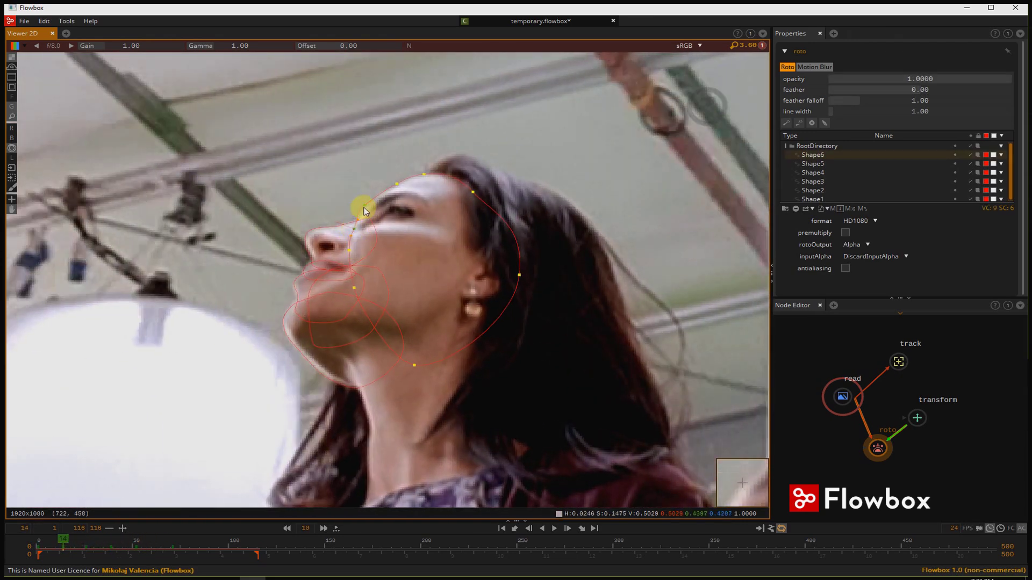
At frame 72, draw a seventh closed roto shape from the forehead down around the long hair beside the white light and the neck
{"action": "key", "text": "l"}
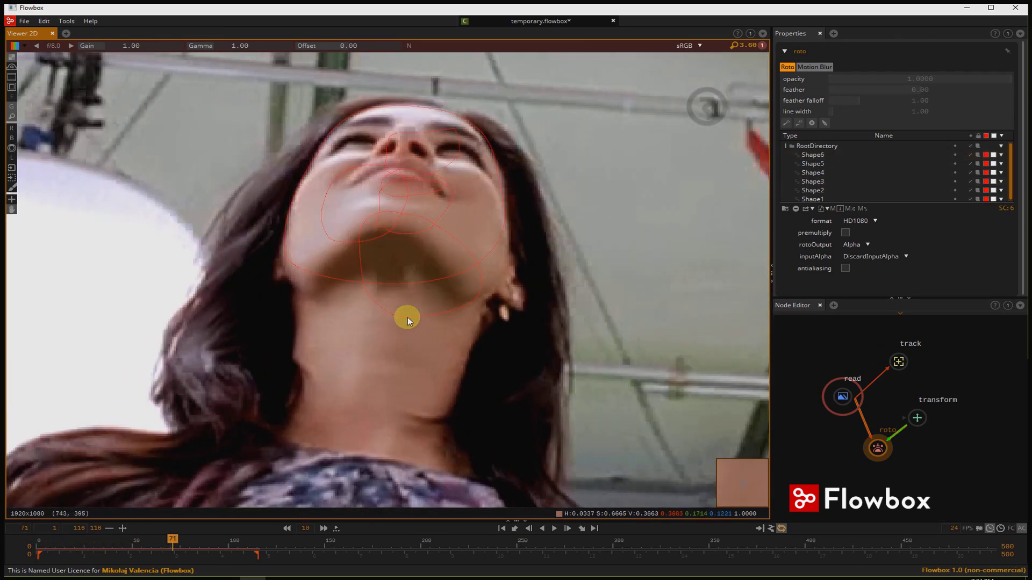
{"action": "key", "text": "k"}
{"action": "key", "text": "Right"}
{"action": "key", "text": "Left"}
{"action": "left_click", "coordinate": [452, 112]}
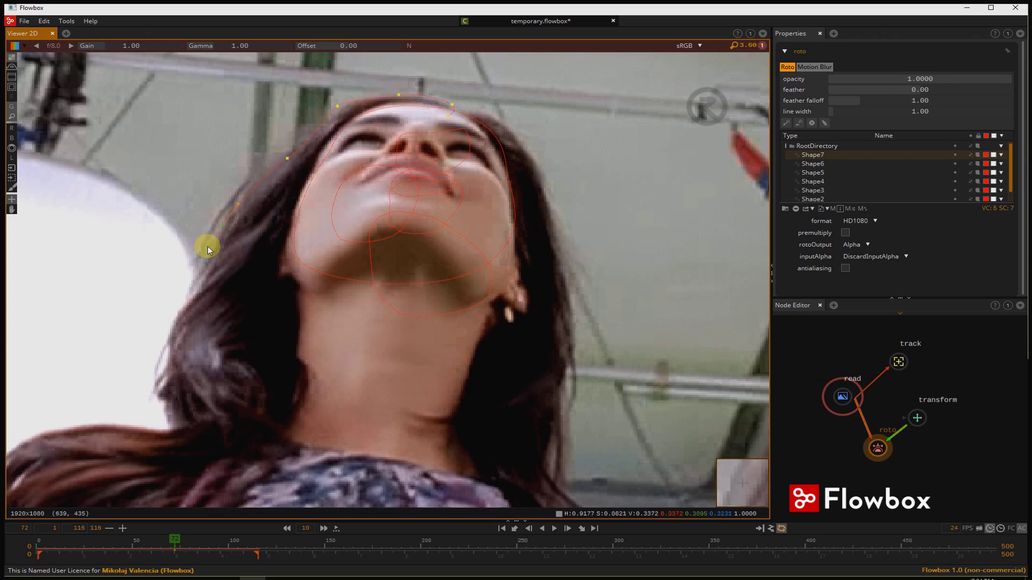
{"action": "left_click", "coordinate": [165, 411]}
Preview the roto cutout over transparency and play the shot forward and backward to check all seven shapes together
{"action": "scroll", "coordinate": [231, 400], "scroll_direction": "down", "scroll_amount": 4}
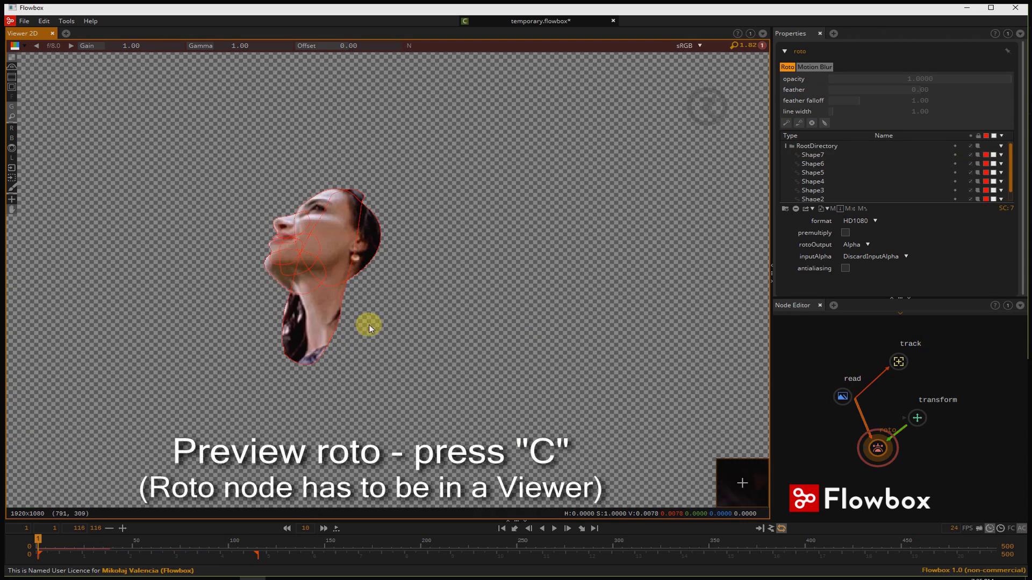
{"action": "key", "text": "space"}
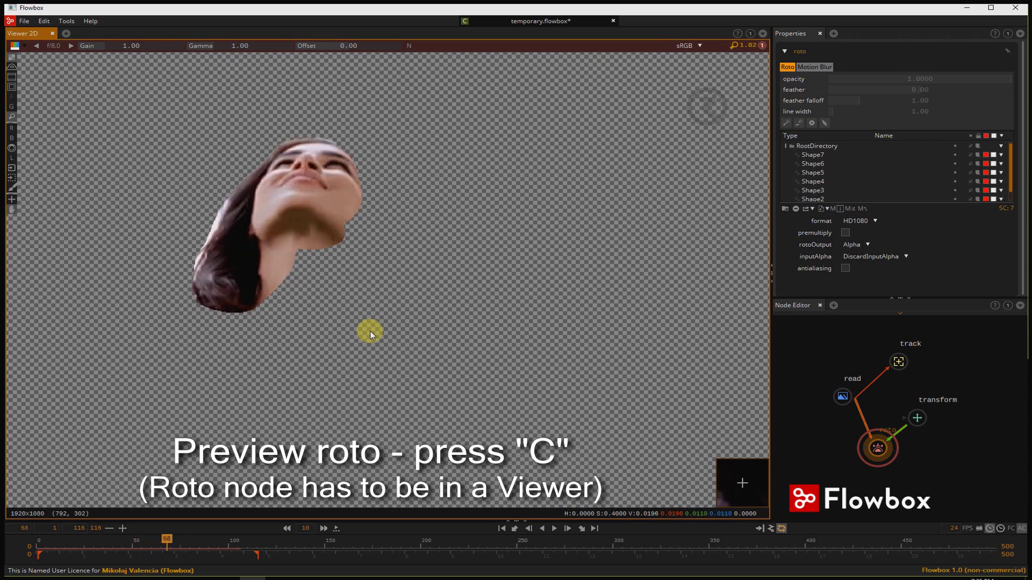
{"action": "key", "text": "j"}
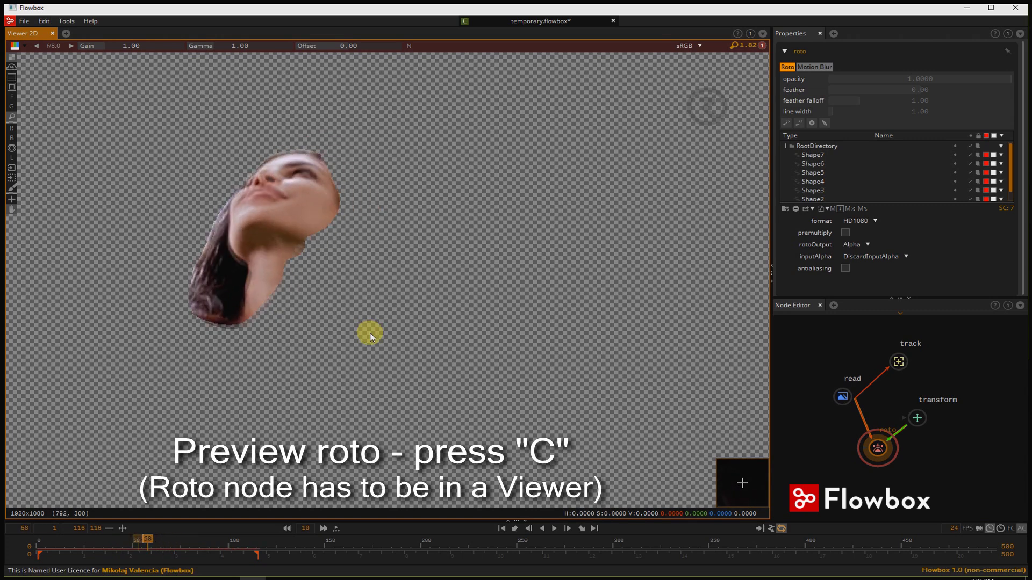